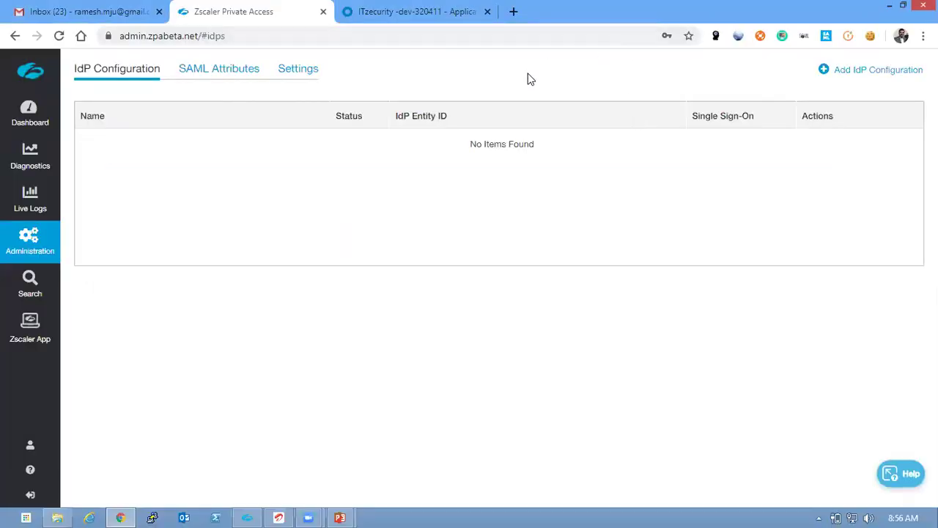
On the IdP Configuration page, start a new IdP configuration named zpa-beta-sso
mouse_move(37, 251)
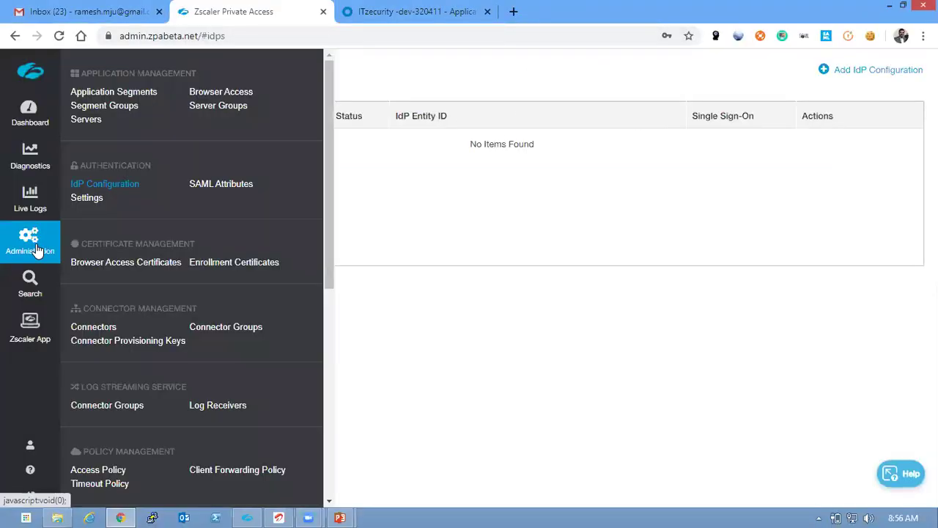
click(104, 184)
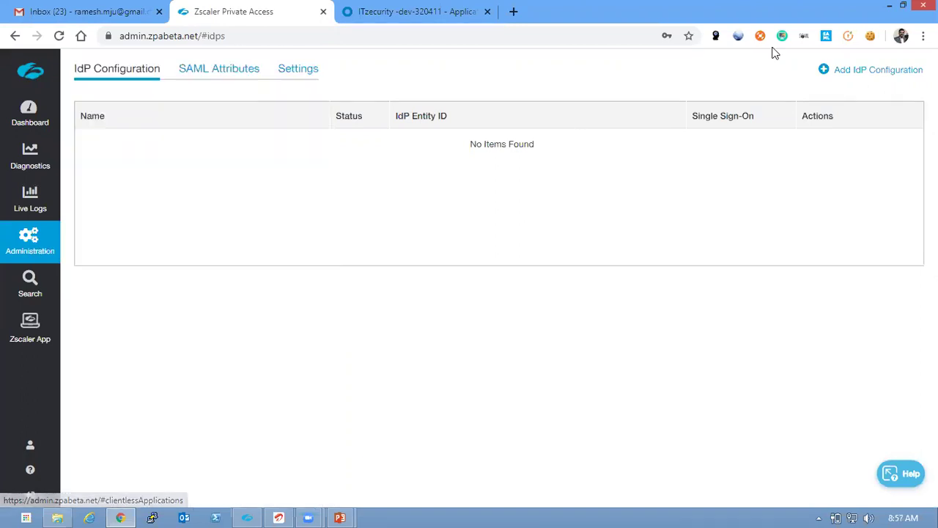
click(853, 76)
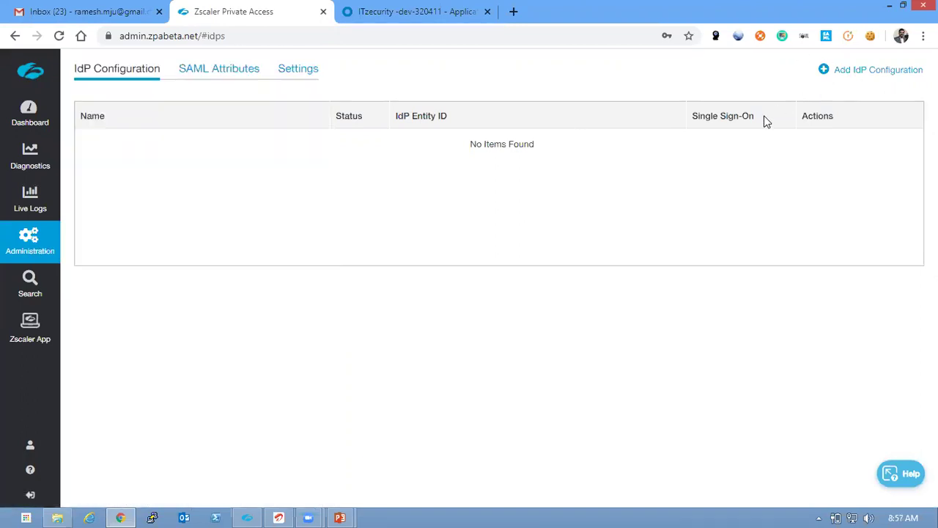
click(352, 263)
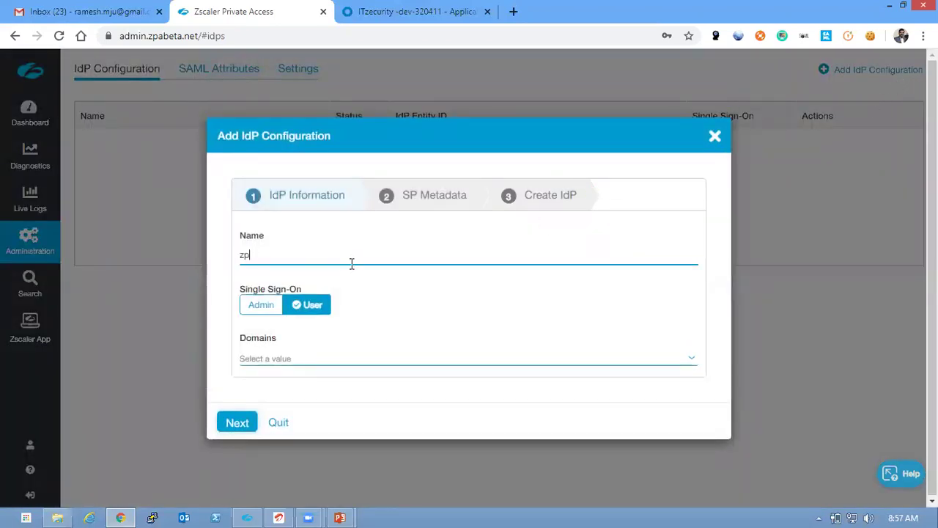
text(zpa-bea)
text(a-sso)
Apply single sign-on to Admin with domain itzecurity.com and advance to SP Metadata
click(267, 307)
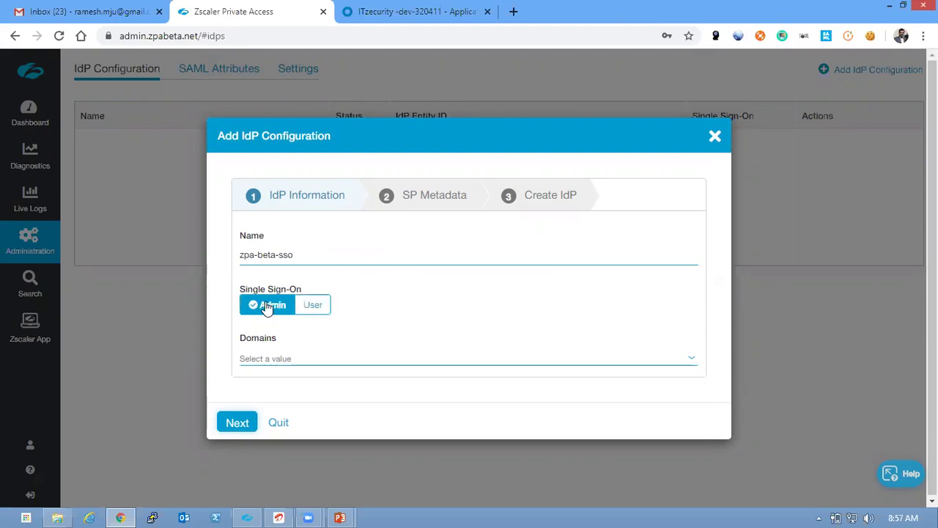
click(262, 359)
click(266, 387)
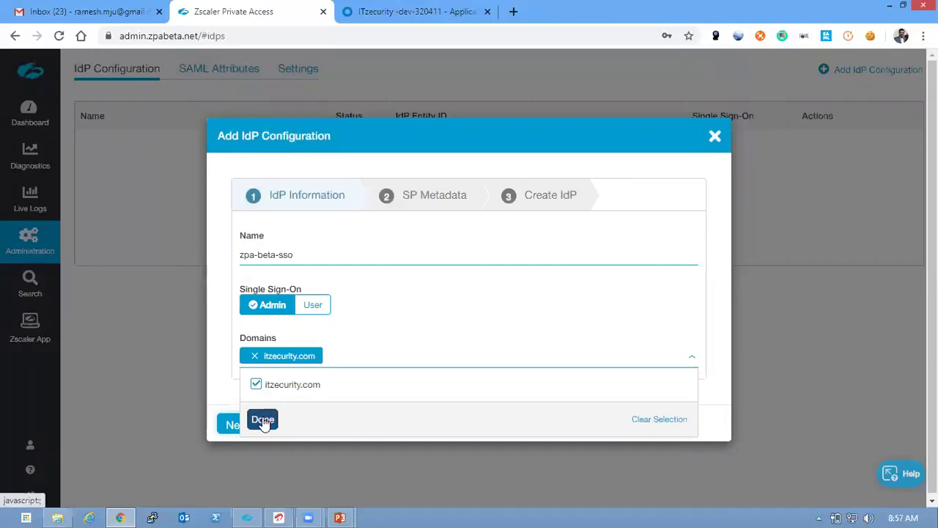
click(263, 422)
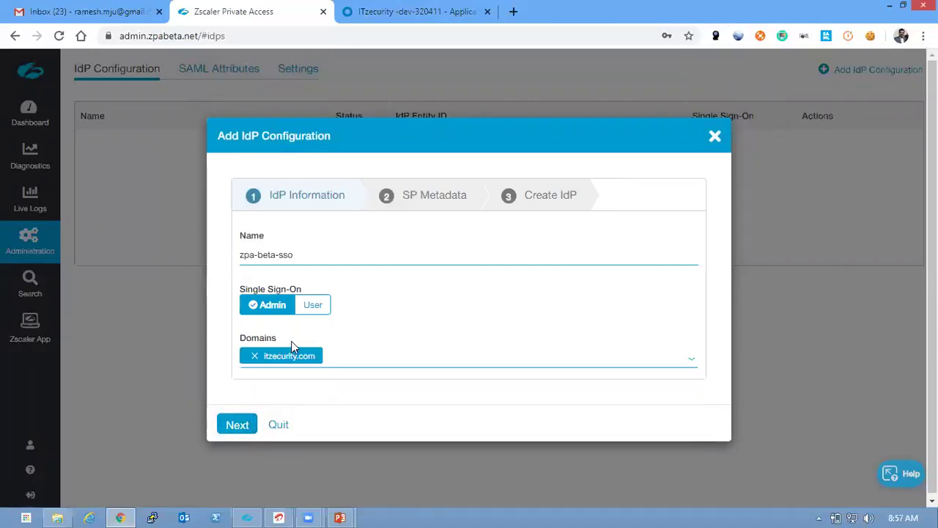
click(239, 424)
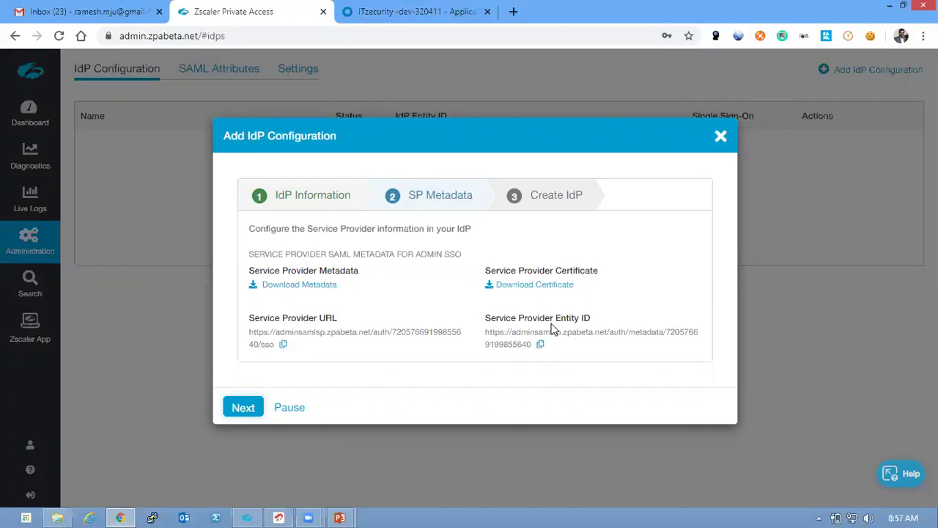
In the Okta admin console, create a new SAML 2.0 app integration
click(361, 24)
mouse_move(375, 81)
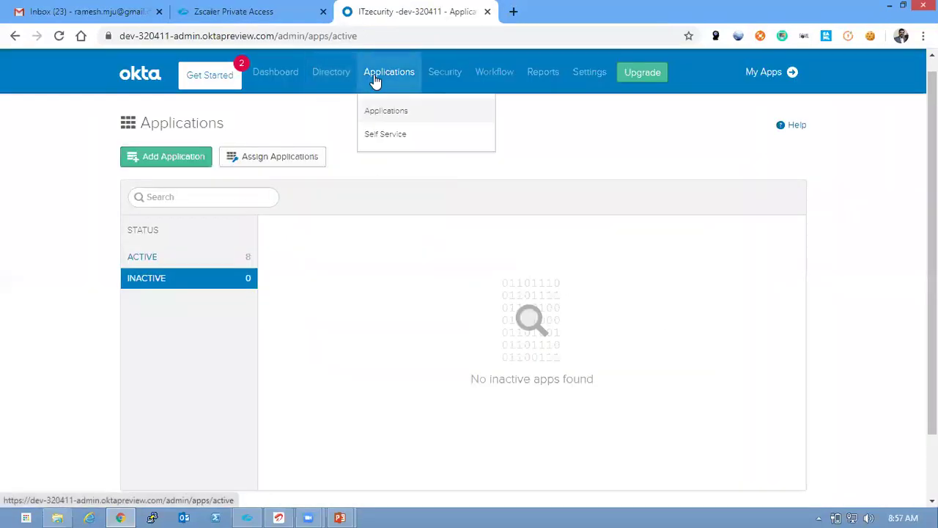
click(190, 159)
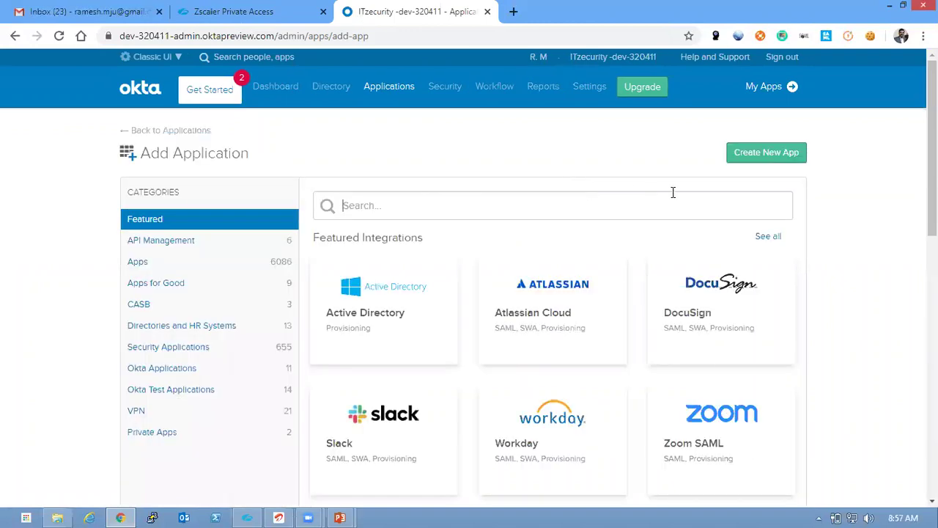
click(764, 160)
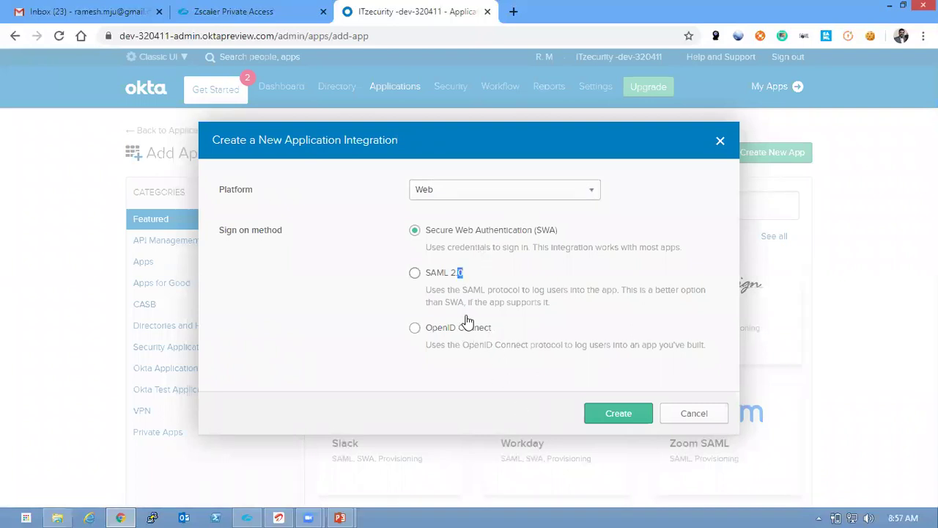
click(434, 279)
click(595, 412)
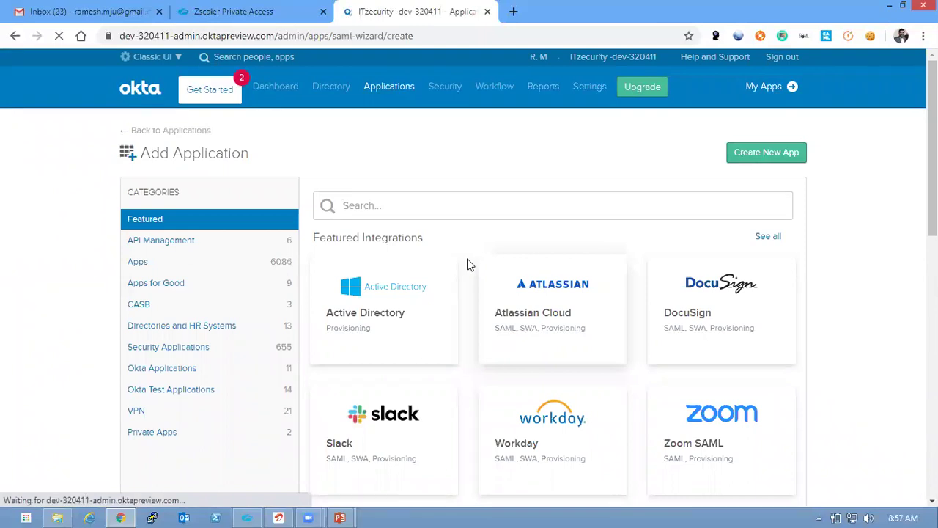
Name the app zpa-beta-sso and continue to the SAML configuration step
text(zp)
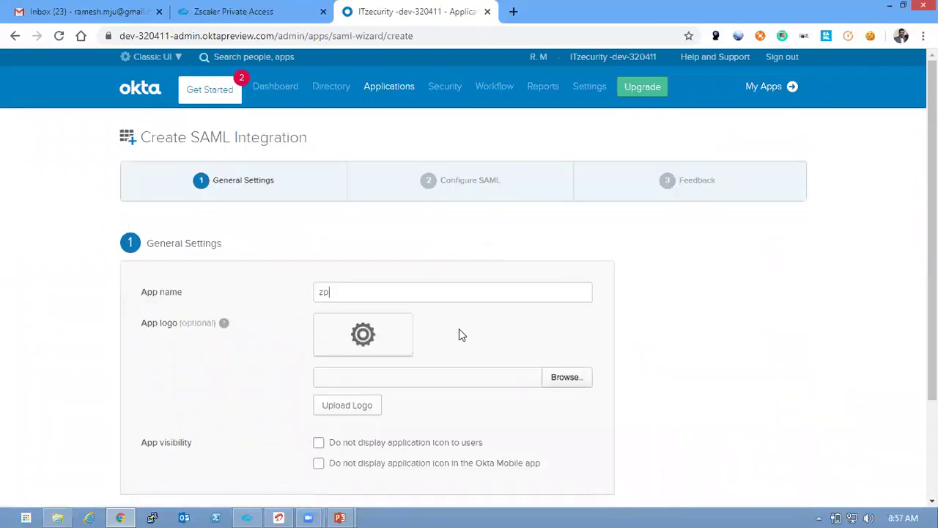
text(a-beta-sso)
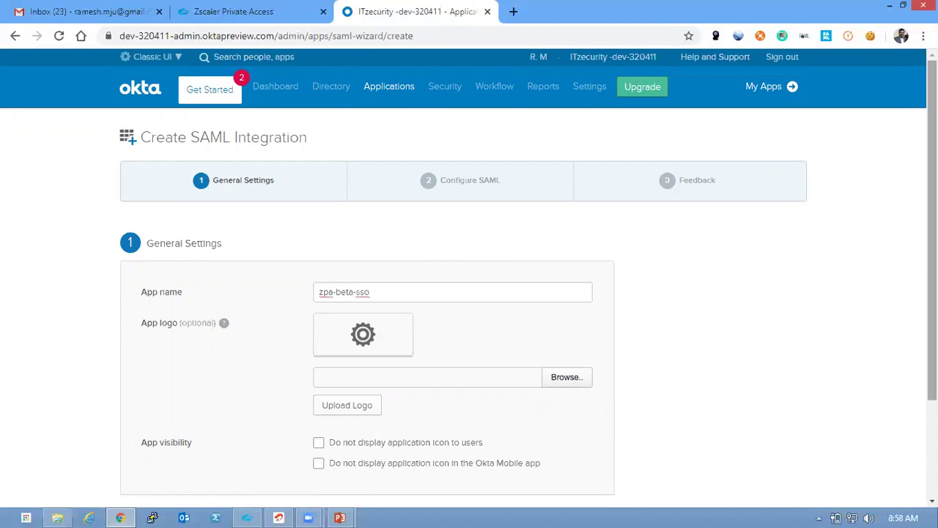
scroll(469, 293, down, 2)
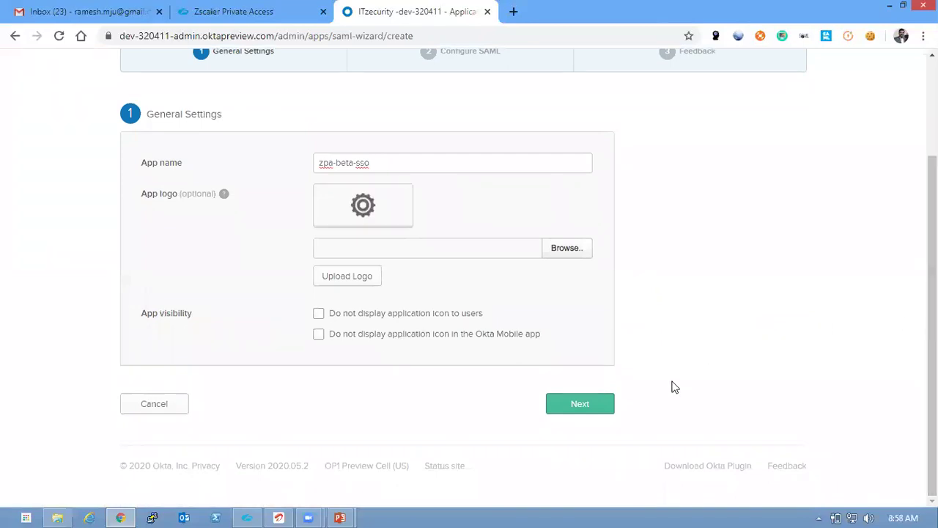
click(579, 405)
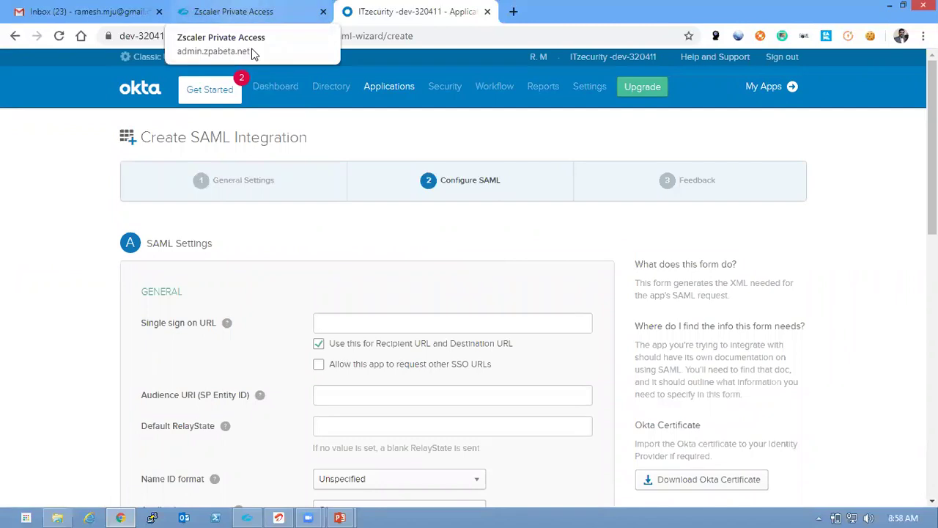
Copy ZPA's SP URL and Entity ID into Okta's Single sign on URL and Audience URI
click(234, 12)
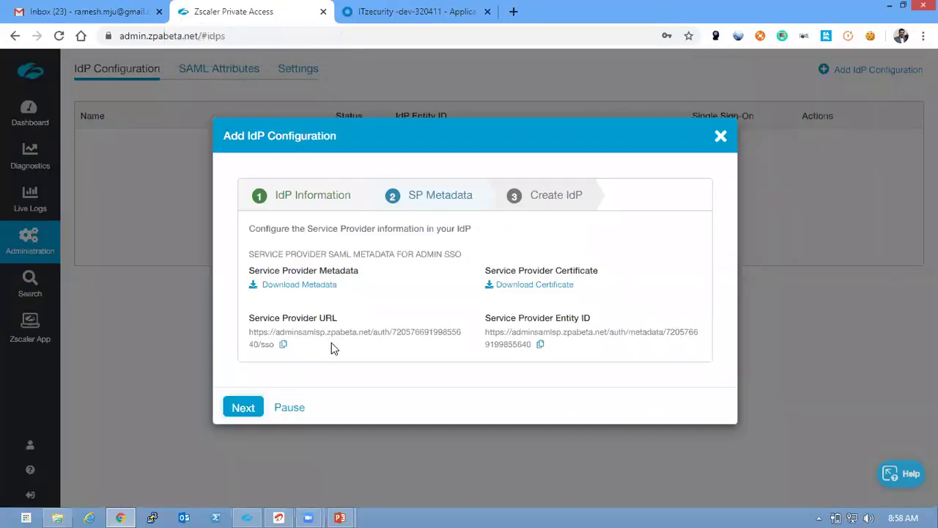
click(285, 345)
click(363, 11)
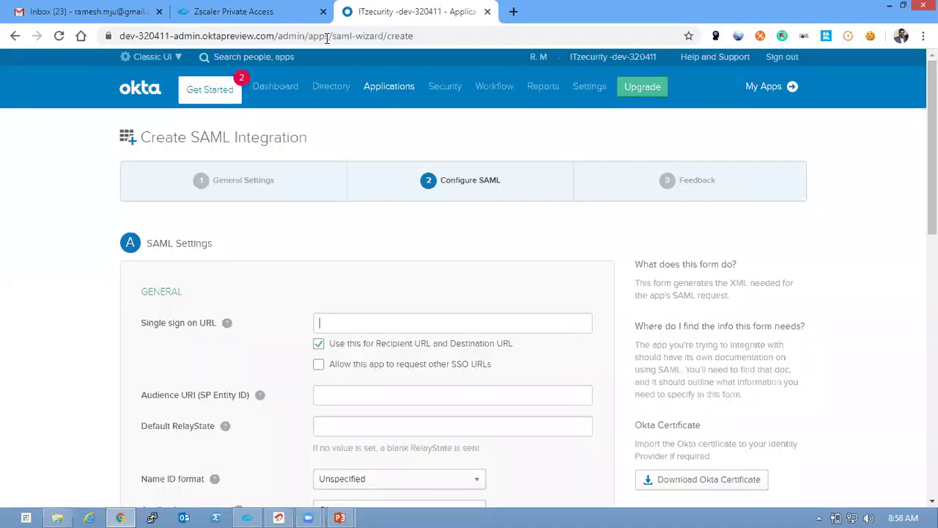
key(ctrl+v)
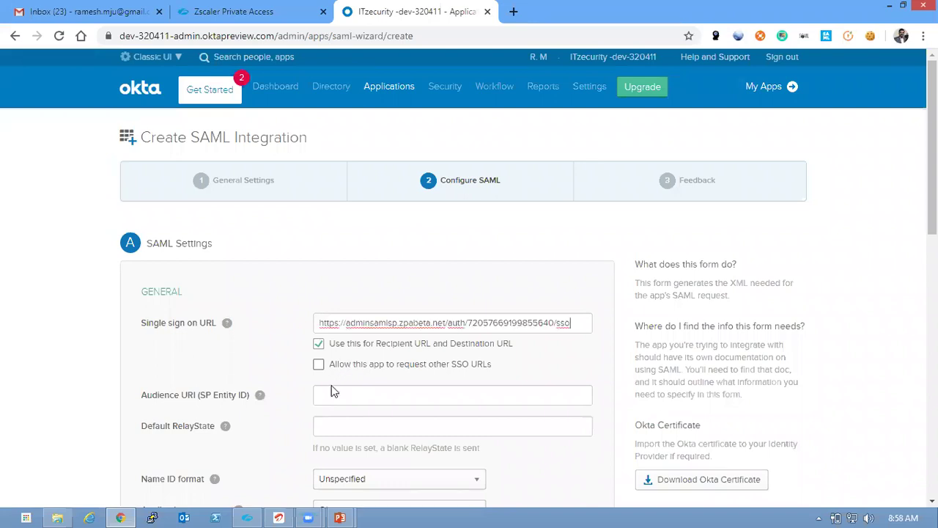
click(327, 394)
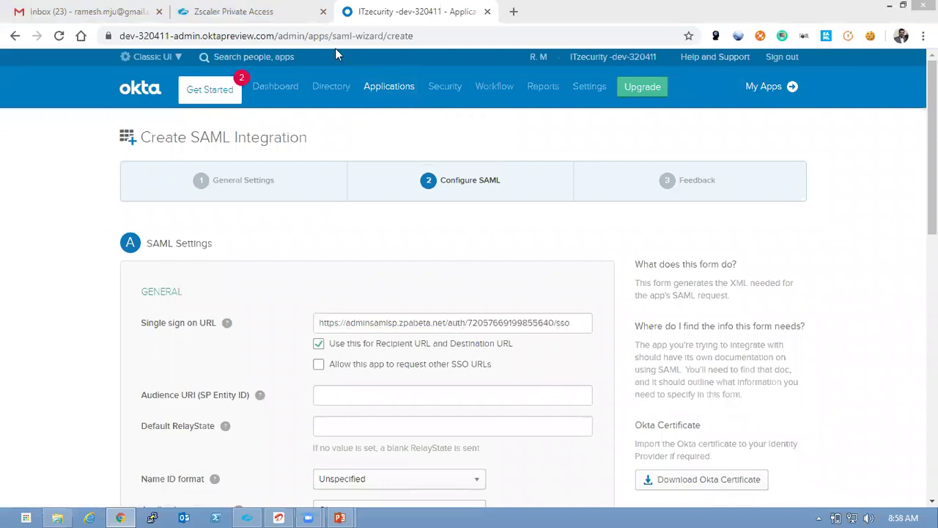
click(272, 20)
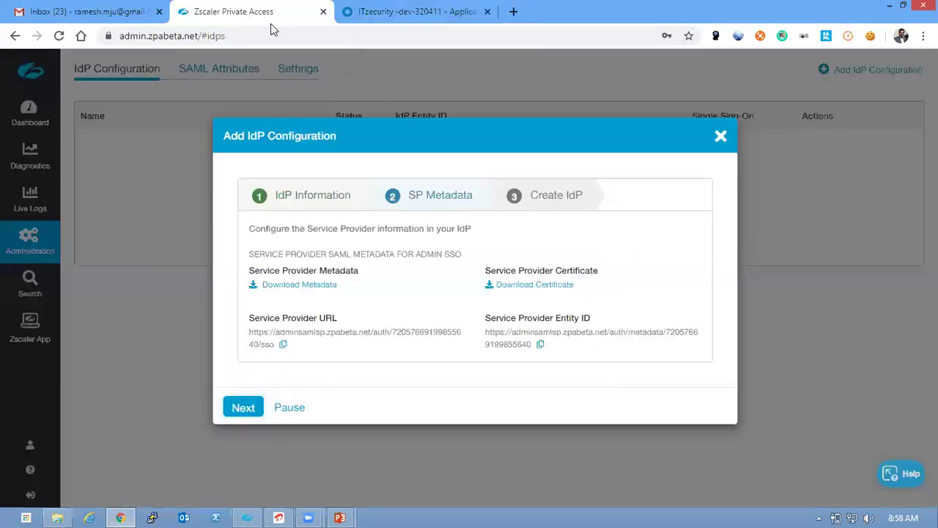
click(540, 344)
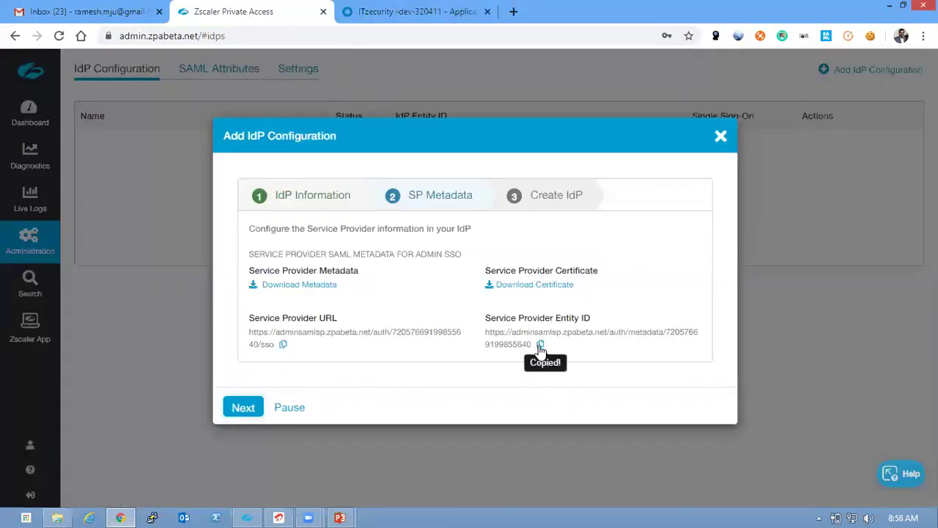
click(367, 13)
key(ctrl+v)
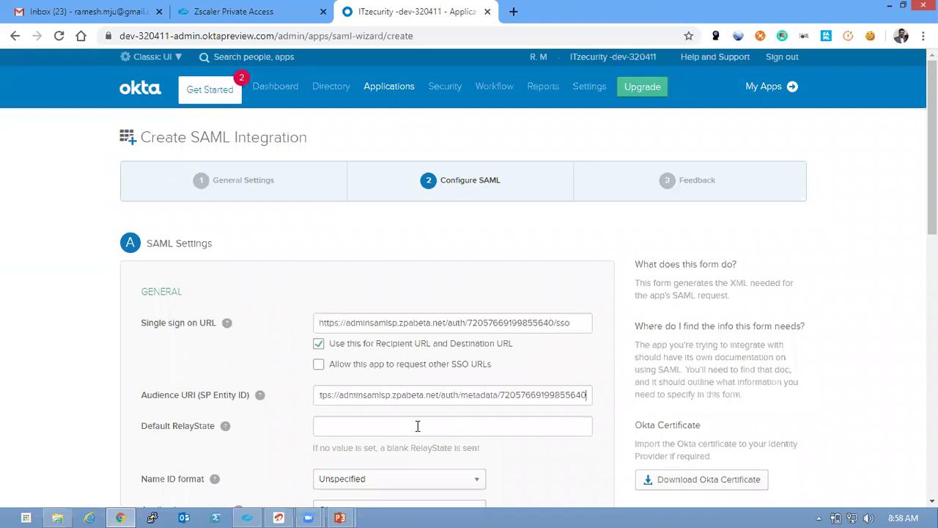
Set the Name ID format to EmailAddress and continue to the feedback step
scroll(932, 147, down, 4)
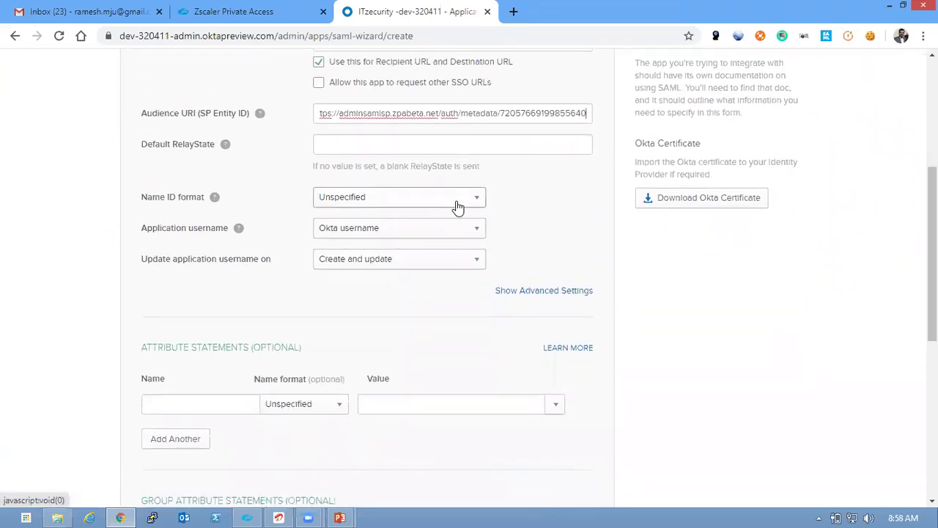
click(458, 208)
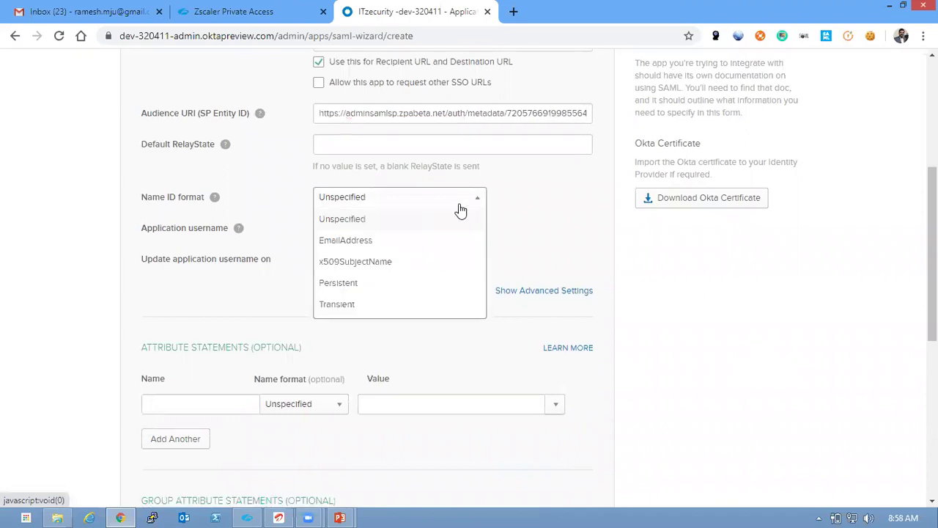
click(385, 242)
drag(933, 255, 932, 408)
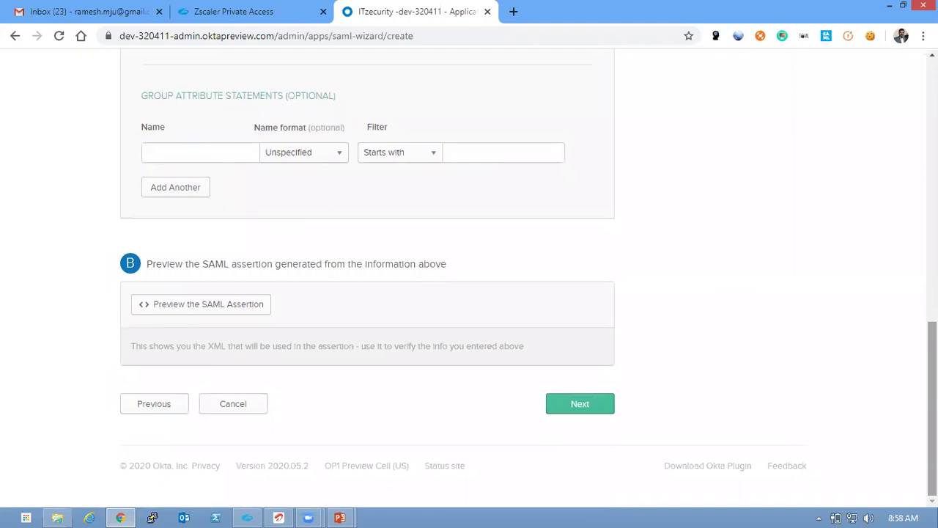
click(589, 402)
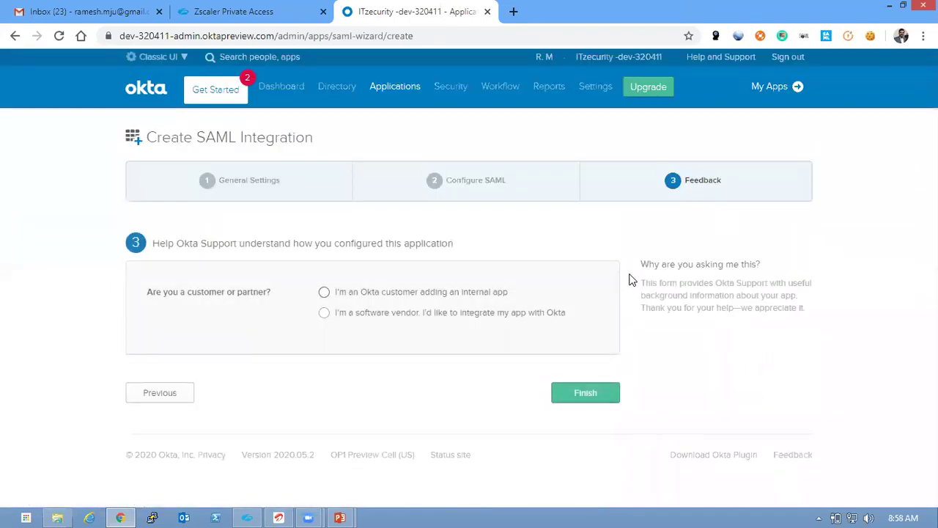
Mark zpa-beta-sso as an internal app and finish creating it
click(475, 296)
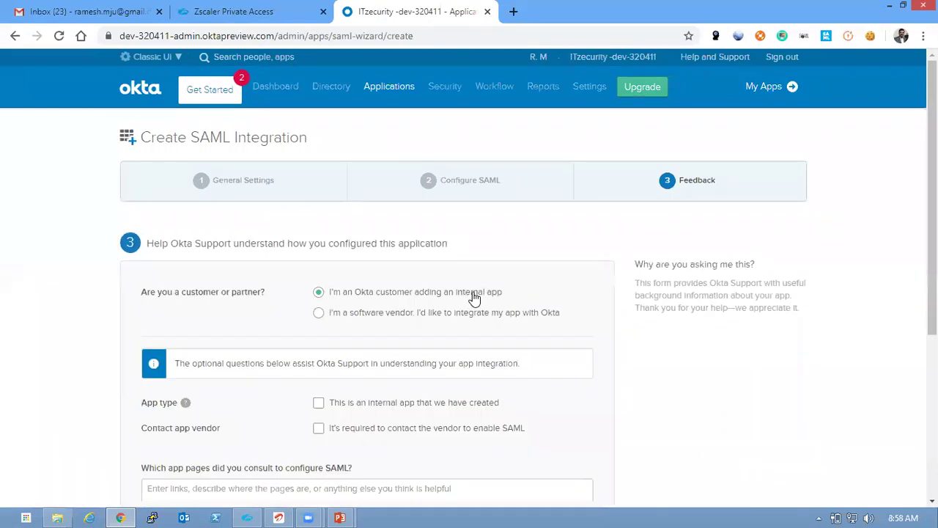
click(433, 408)
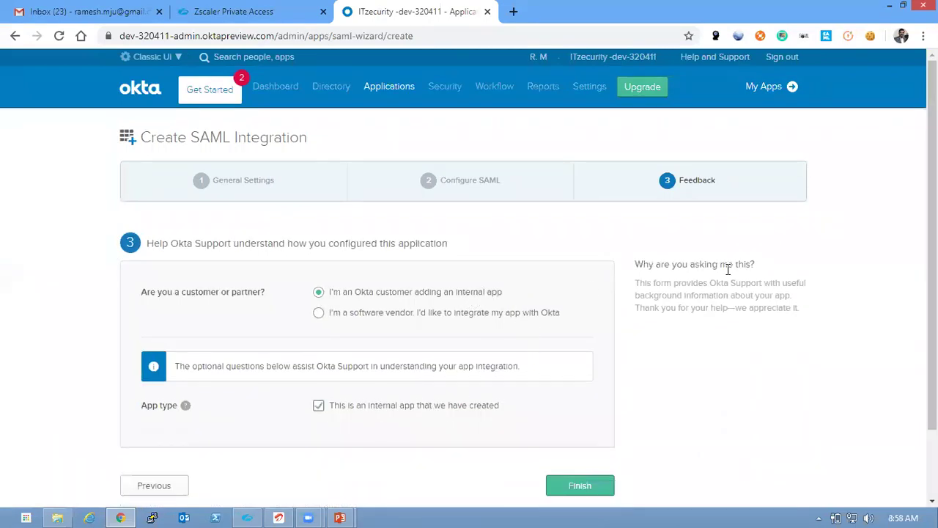
click(581, 485)
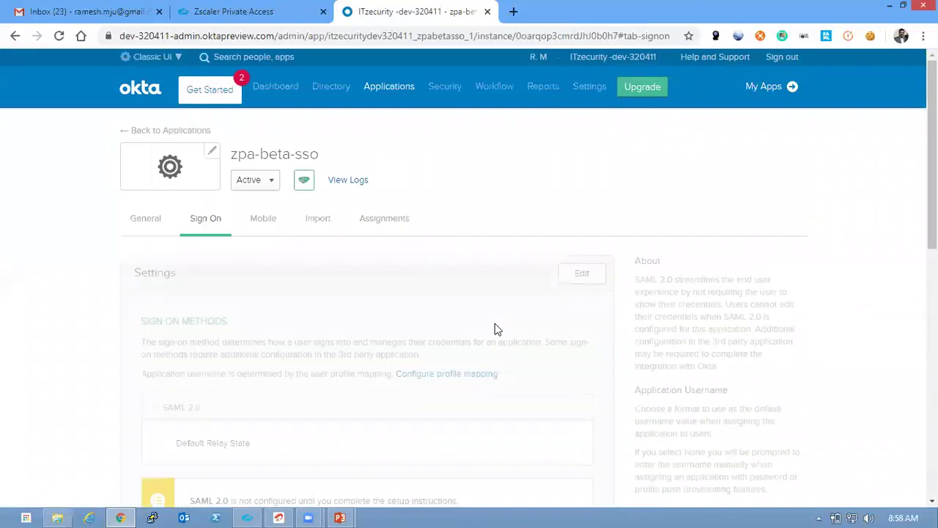
Assign zpa-beta-sso to the second listed person from the Assignments tab
click(402, 217)
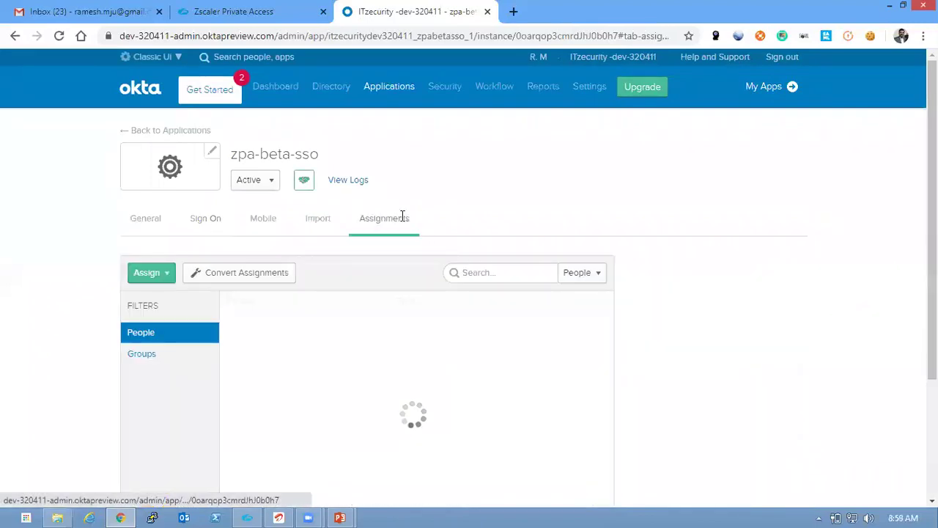
click(151, 273)
click(157, 298)
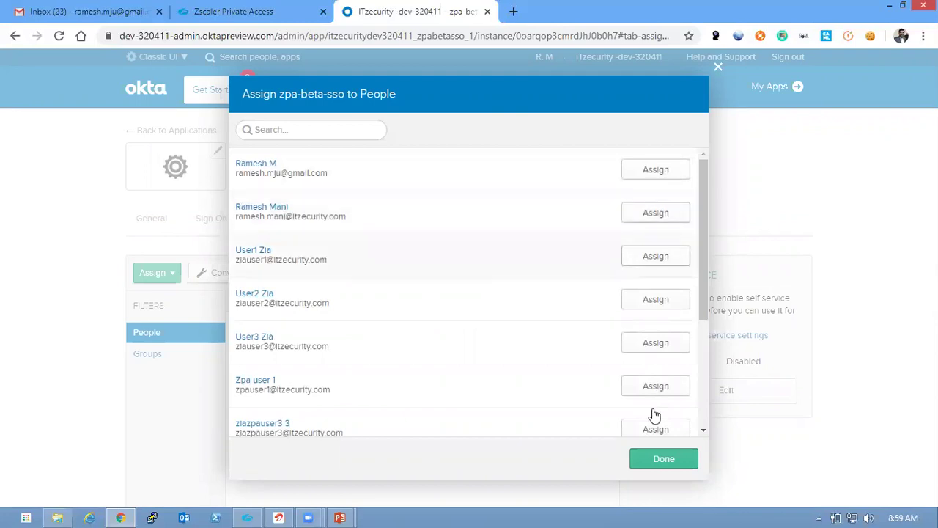
click(603, 459)
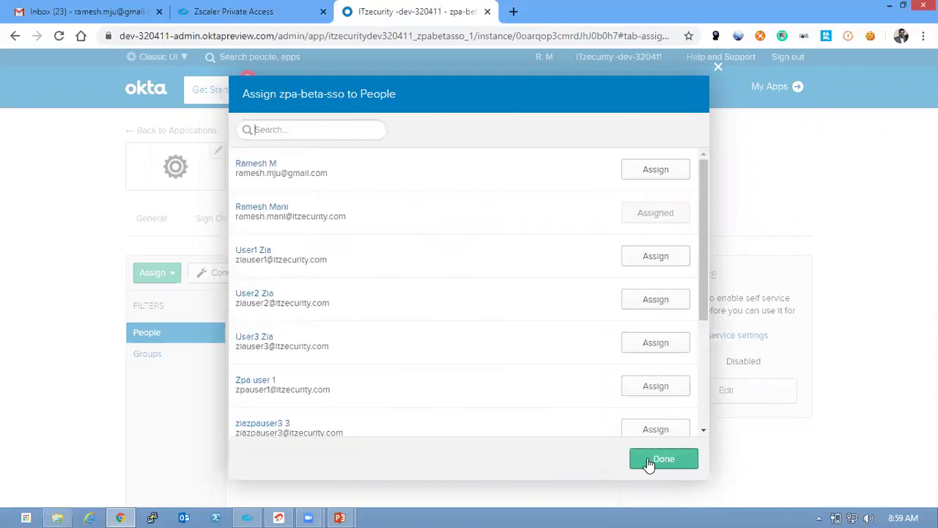
click(648, 460)
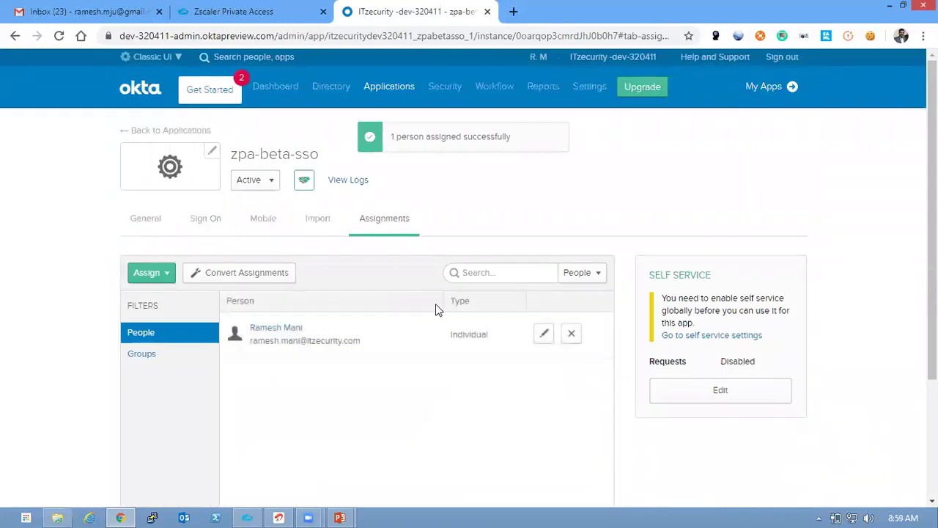
Save the Sign On tab's Identity Provider metadata to the Desktop as metadata-okta-zpabeta.xml
click(214, 221)
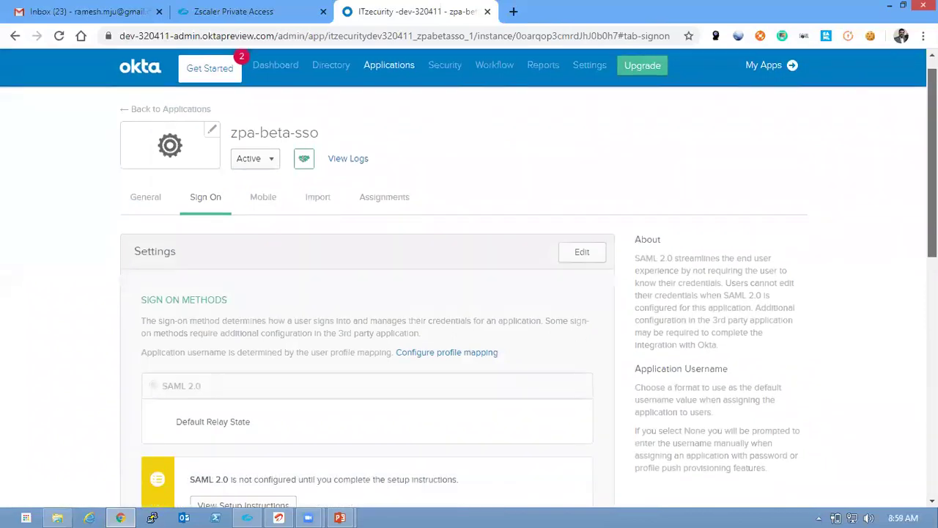
scroll(787, 243, down, 4)
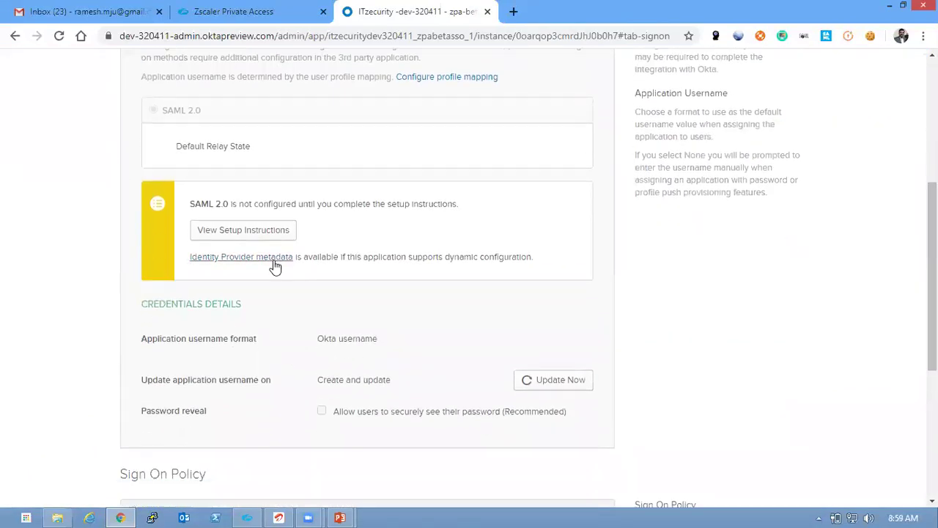
right_click(270, 260)
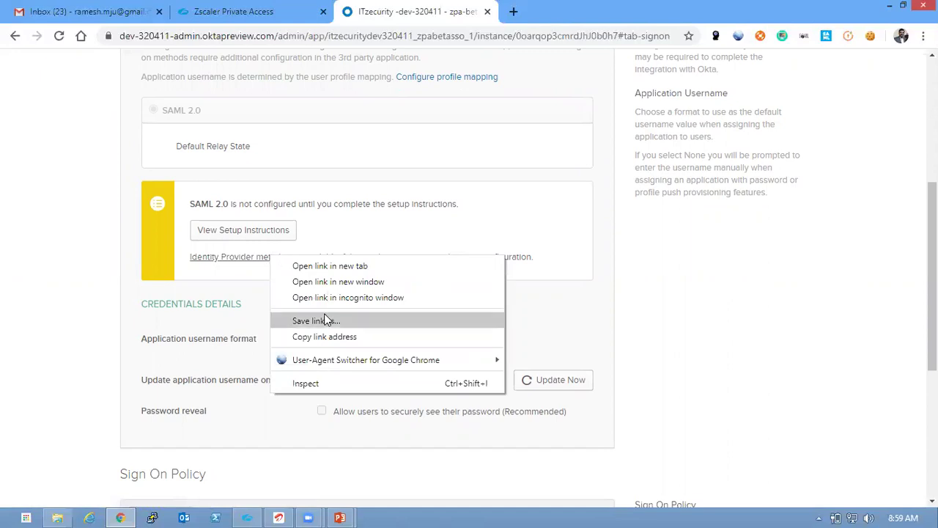
key(Escape)
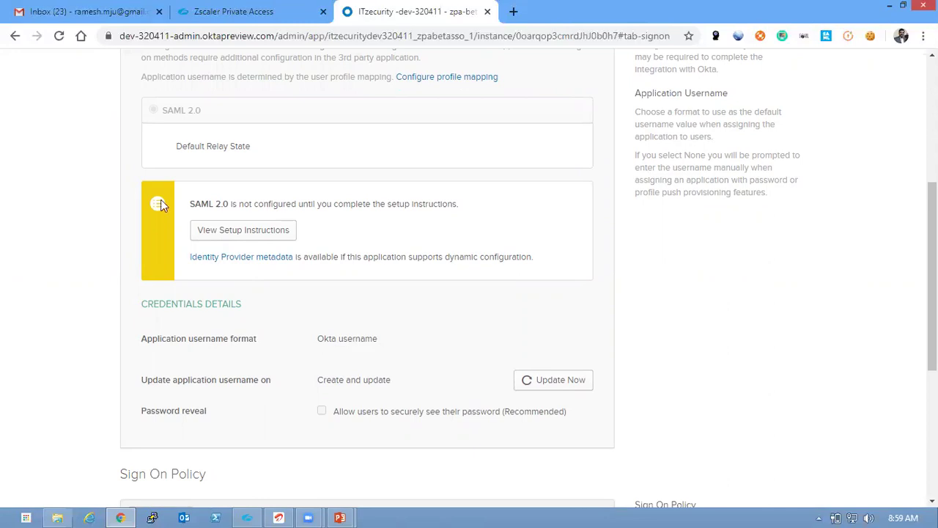
click(241, 263)
scroll(231, 139, down, 3)
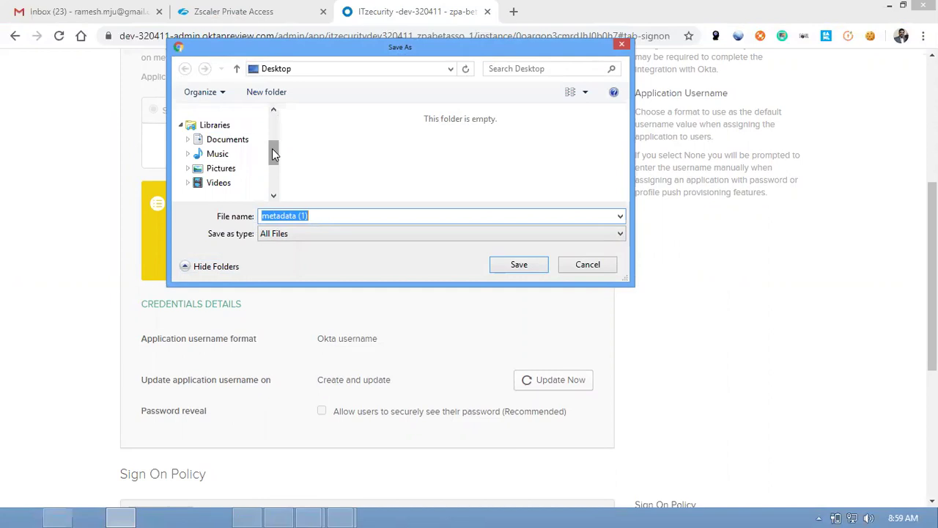
scroll(270, 145, down, 1)
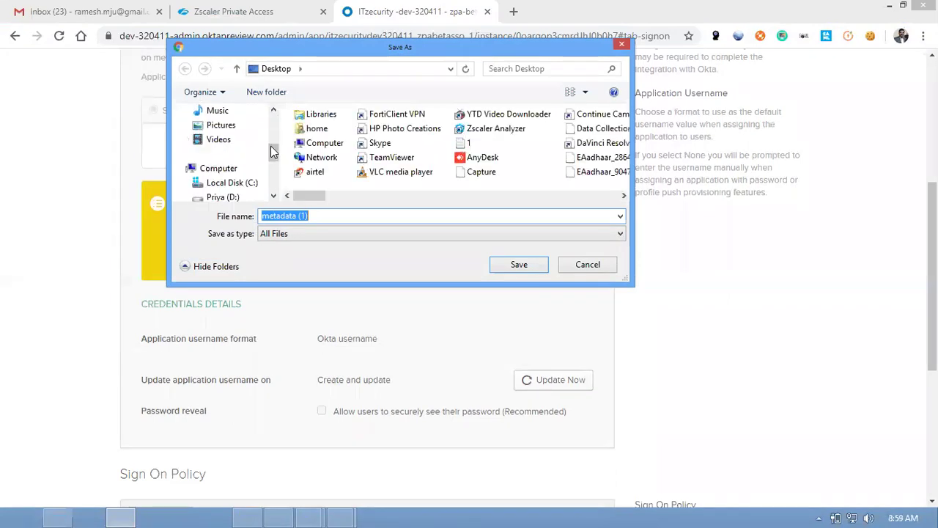
click(317, 217)
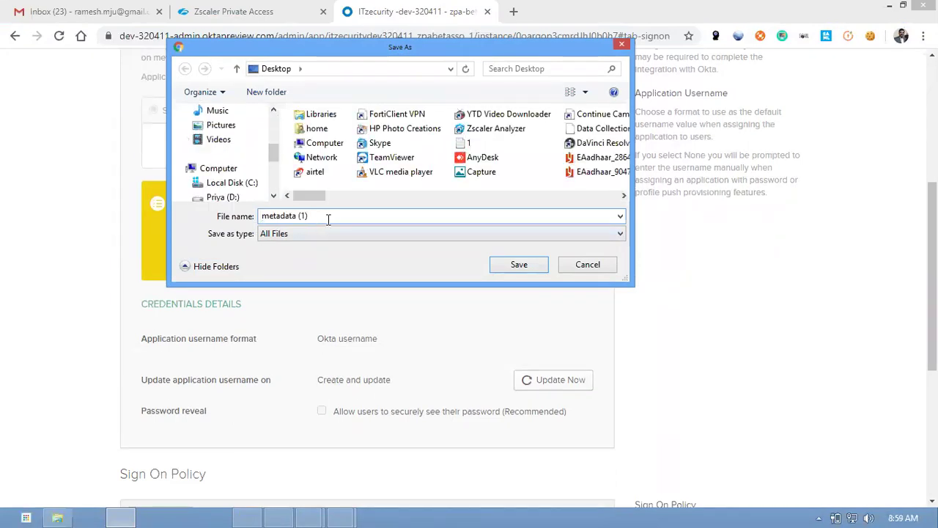
key(BackSpace)
key(BackSpace)
key(BackSpace)
key(BackSpace)
text(-)
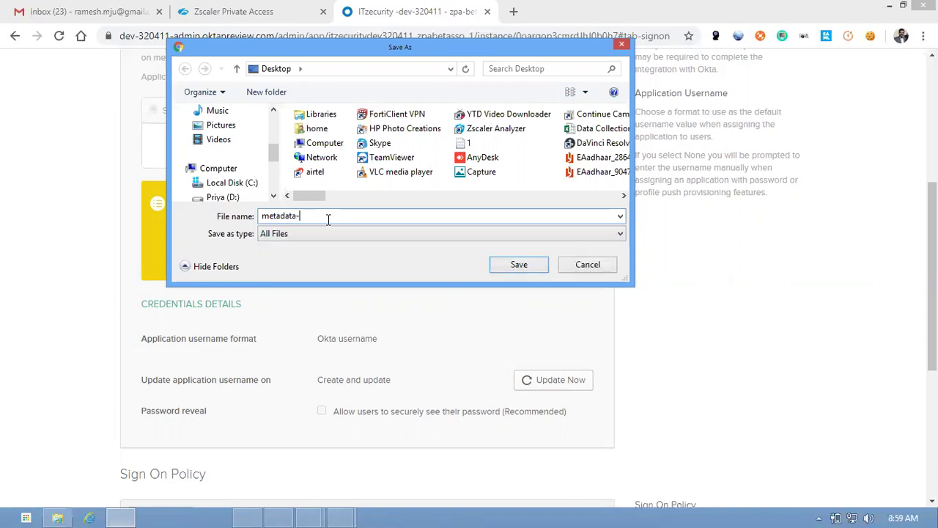
text(okta-bet)
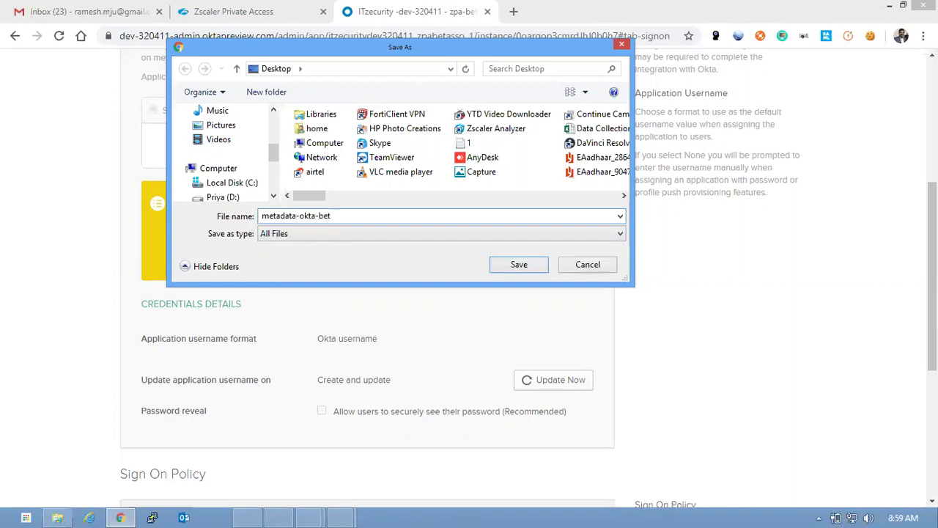
text(a)
text(zpa)
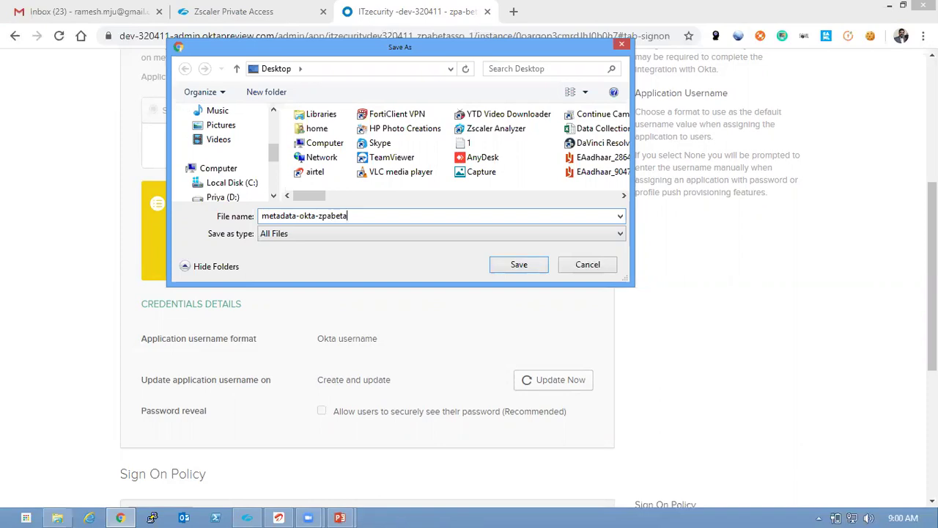
text(.xml)
click(517, 265)
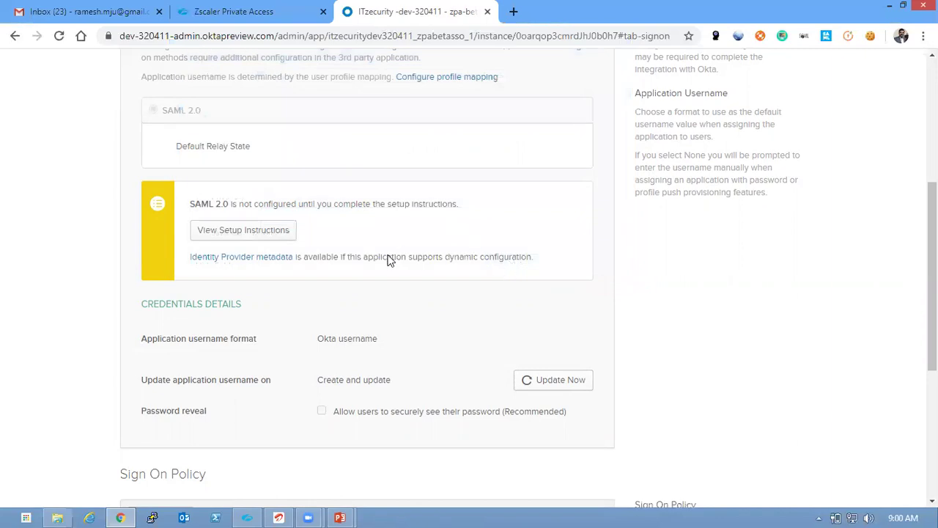
In ZPA, advance to Create IdP and choose metadata-okta-zpabeta.xml as the IdP metadata file
key(ctrl+shift+Tab)
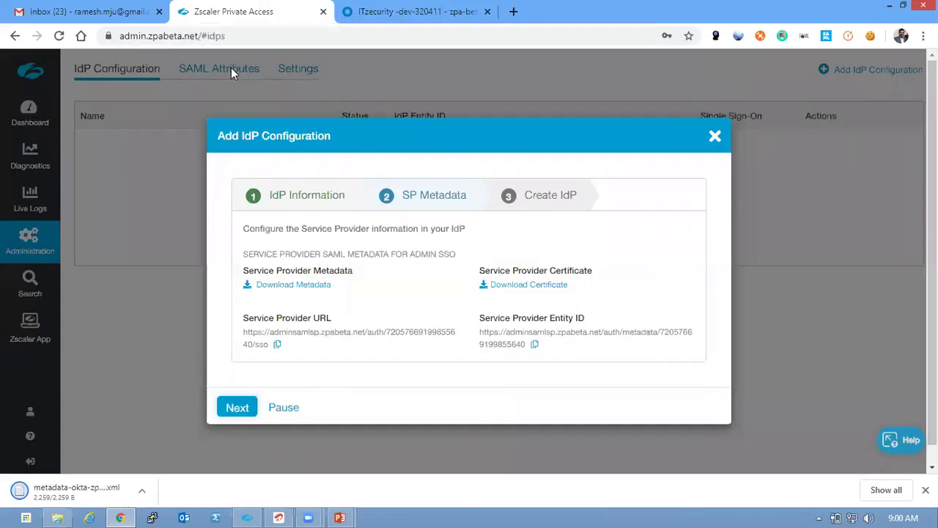
click(239, 408)
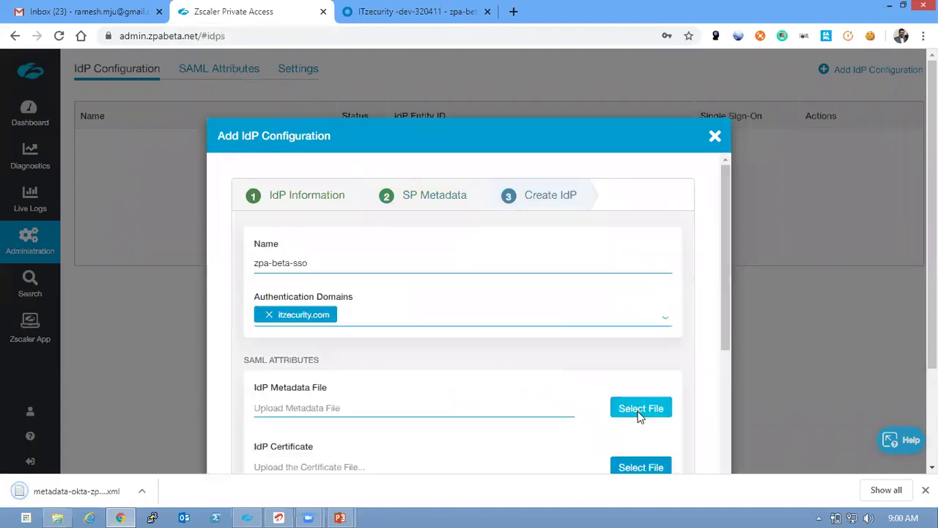
click(637, 408)
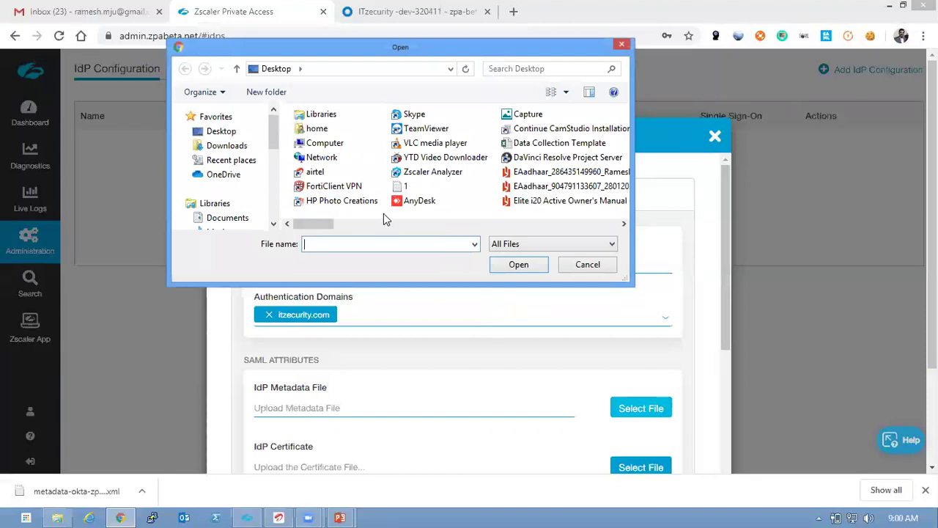
text(met)
key(shift+Tab)
key(t)
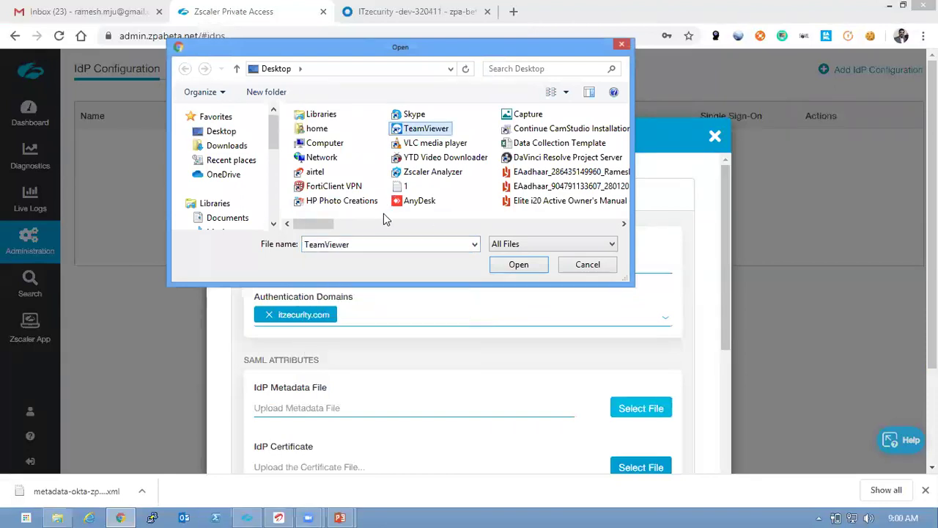
double_click(373, 245)
text(m)
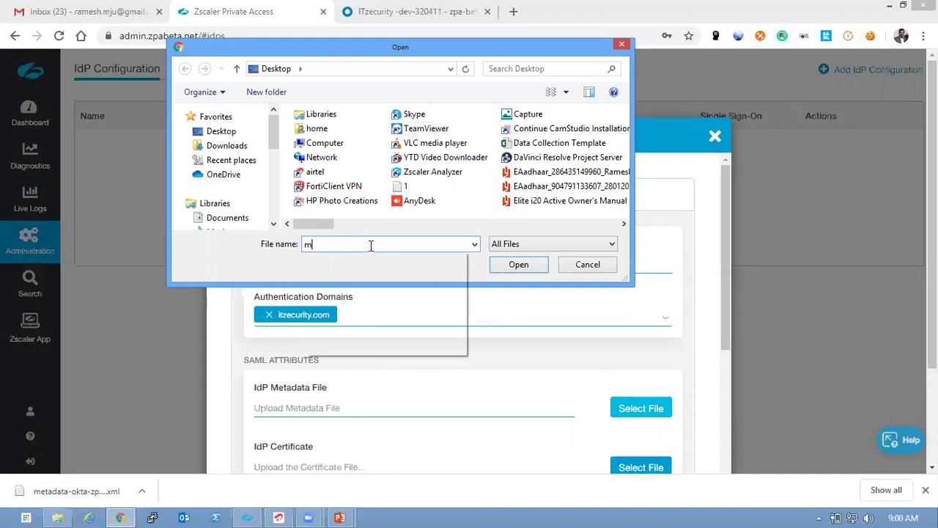
text(et)
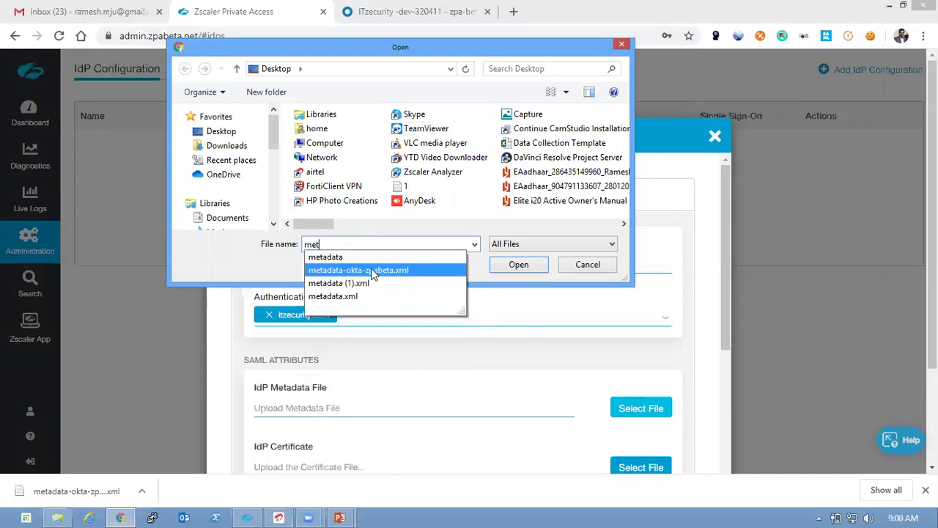
click(406, 272)
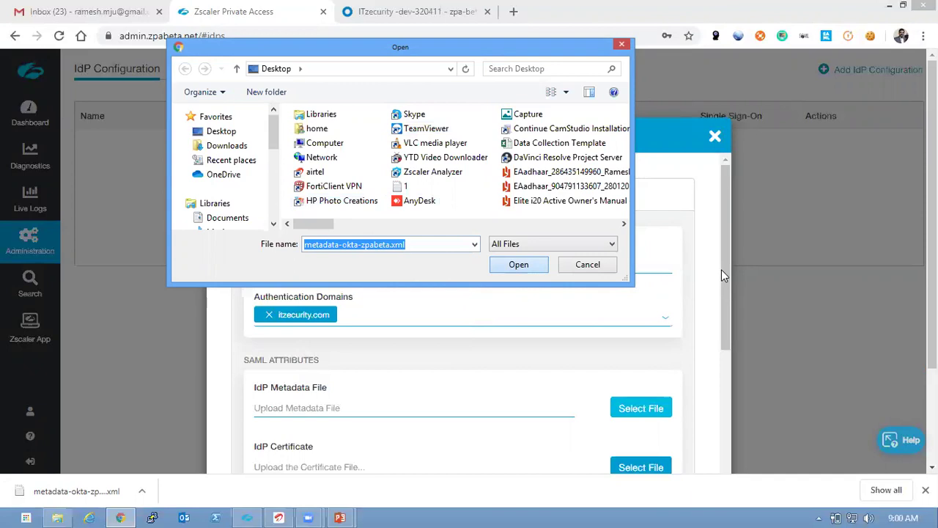
Upload the Okta metadata file, review the filled fields, and save the zpa-beta-sso IdP
click(525, 261)
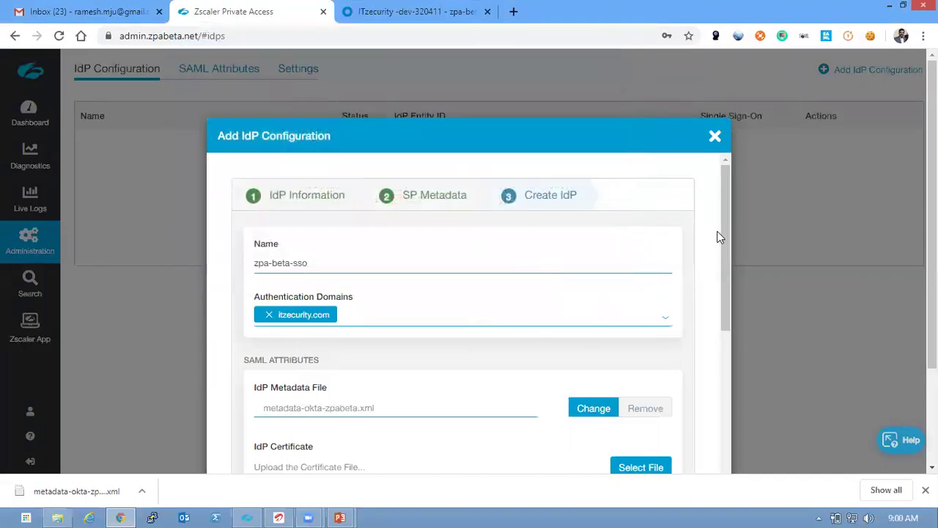
drag(723, 236, 721, 325)
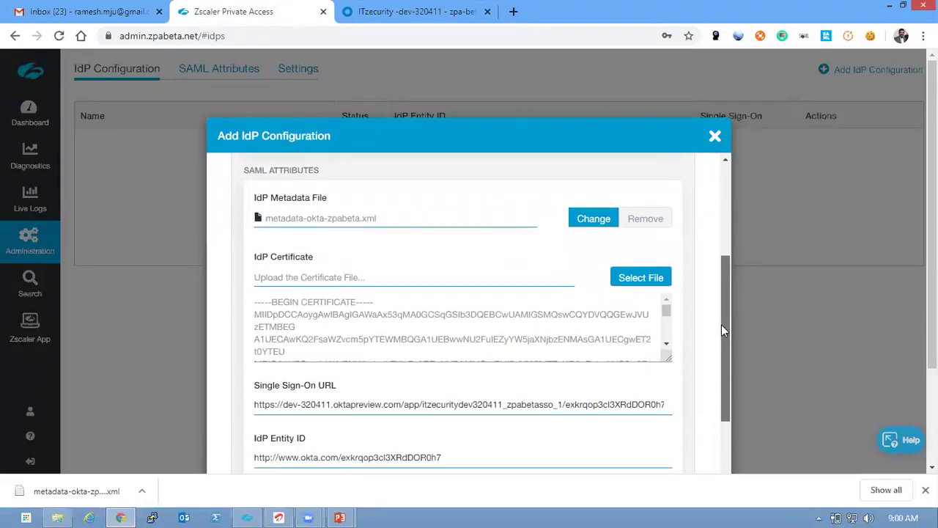
drag(721, 325, 718, 380)
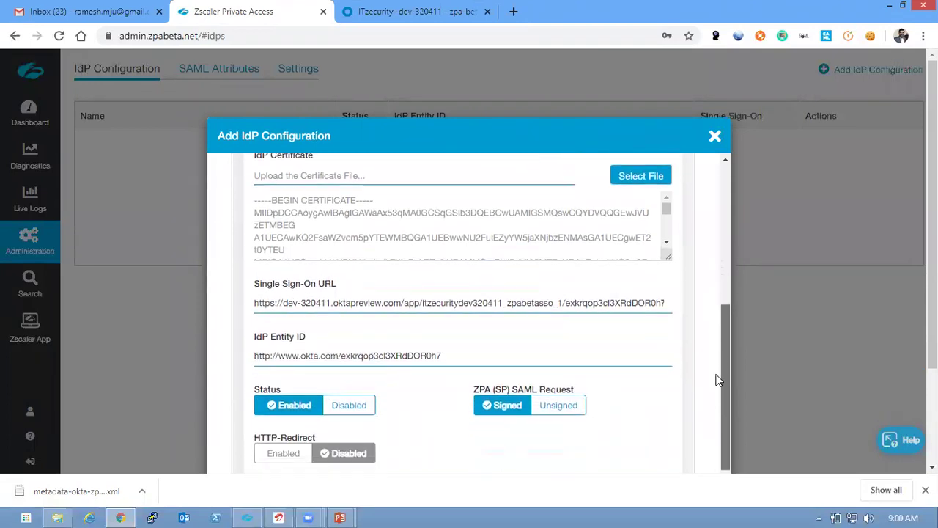
scroll(523, 354, down, 2)
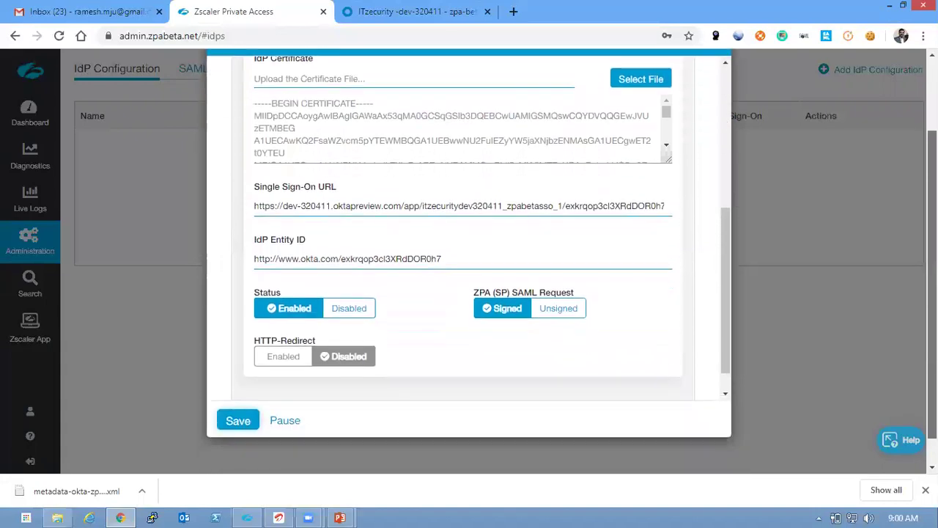
click(238, 423)
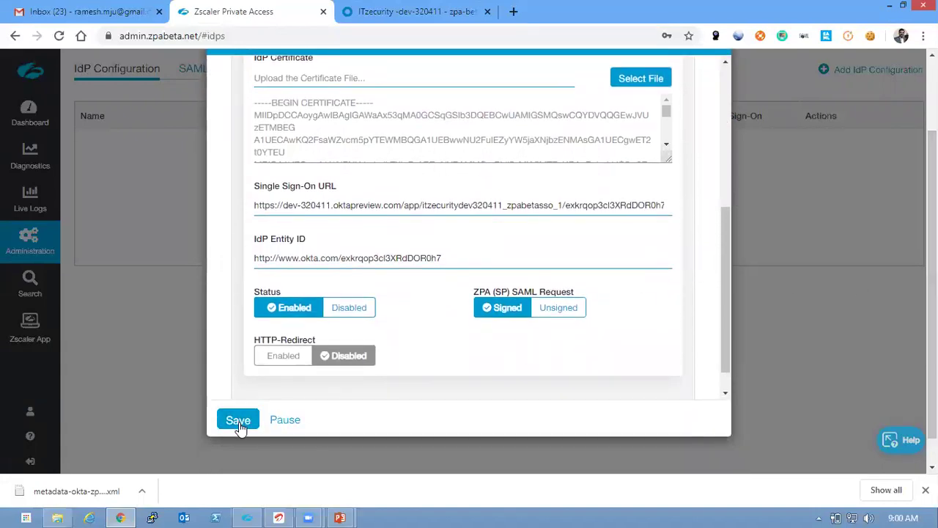
click(239, 422)
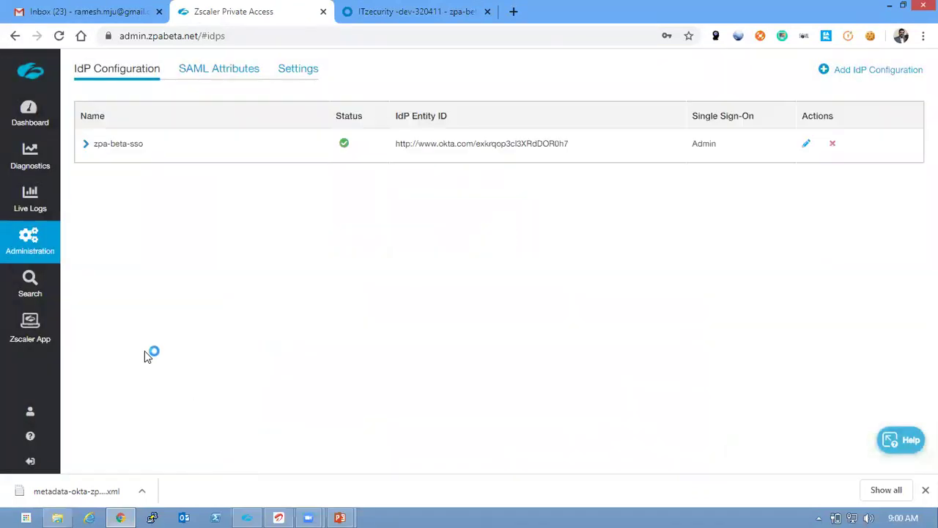
click(37, 246)
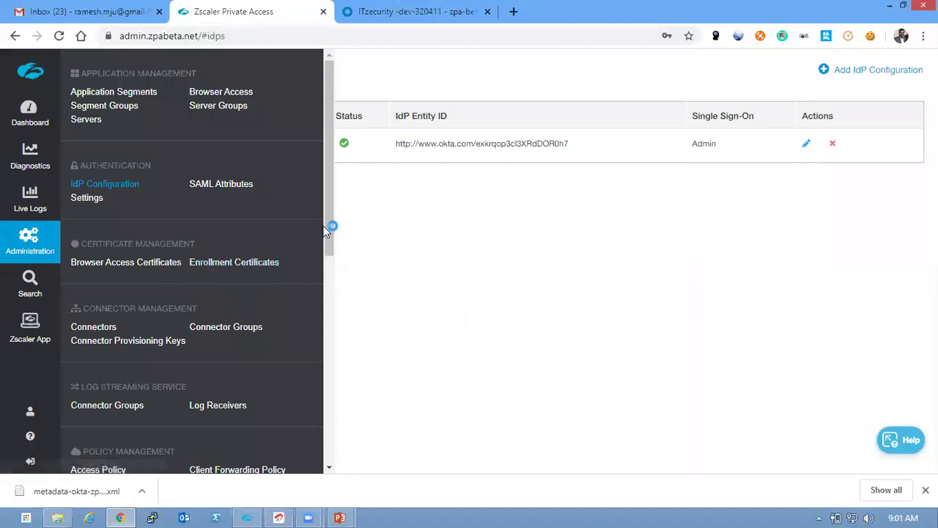
drag(327, 231, 320, 405)
click(118, 401)
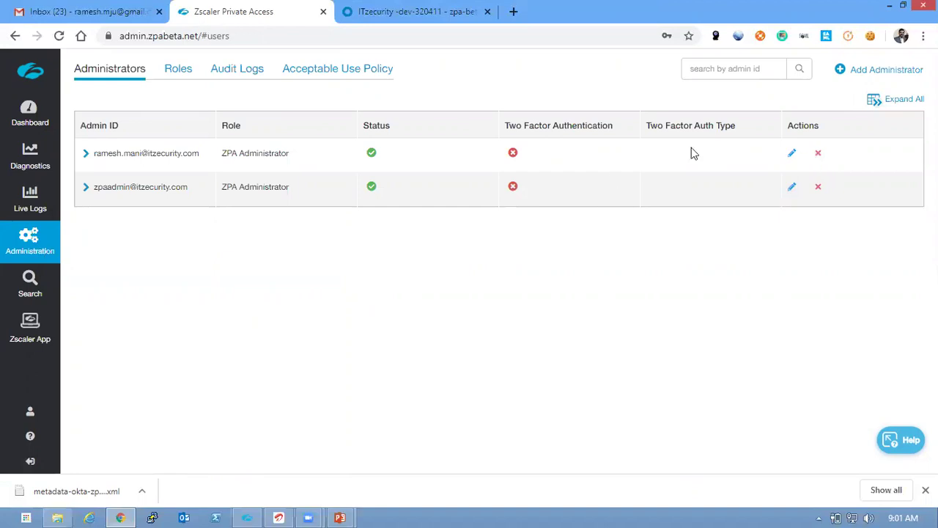
click(87, 157)
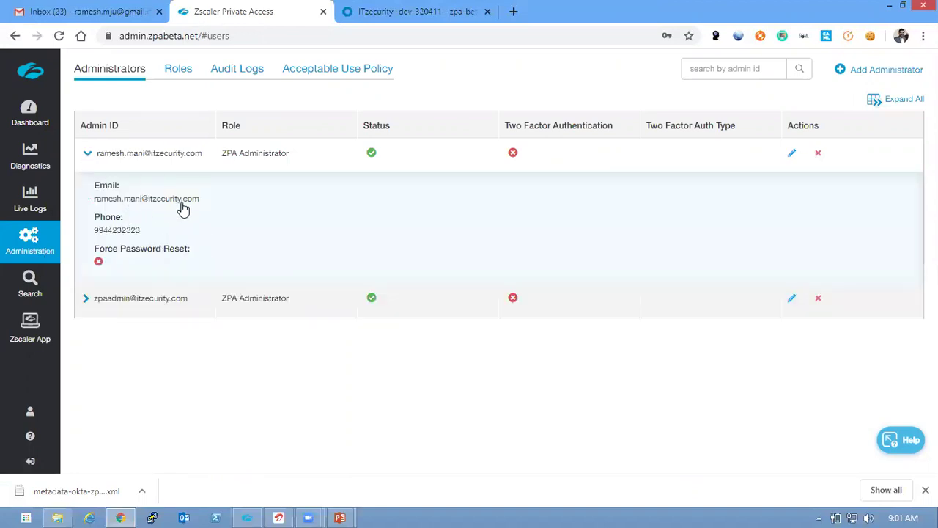
drag(201, 203, 109, 200)
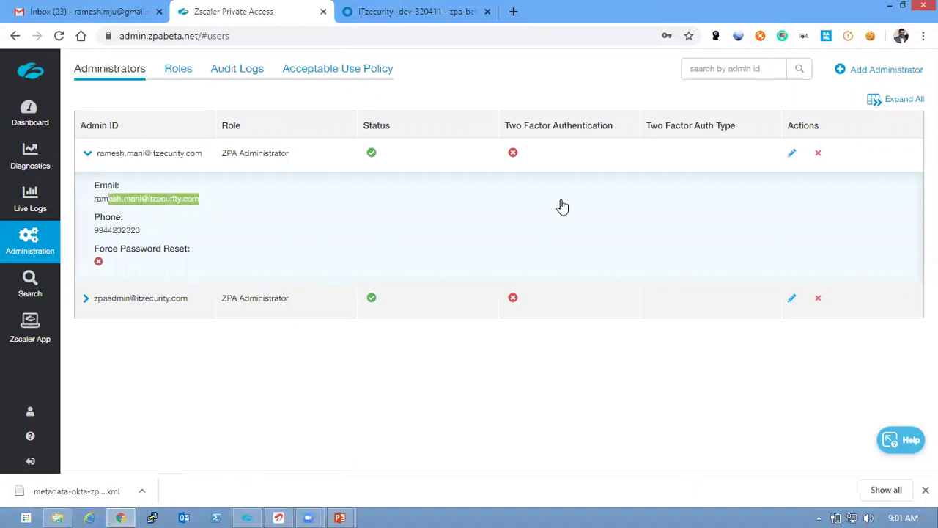
click(793, 159)
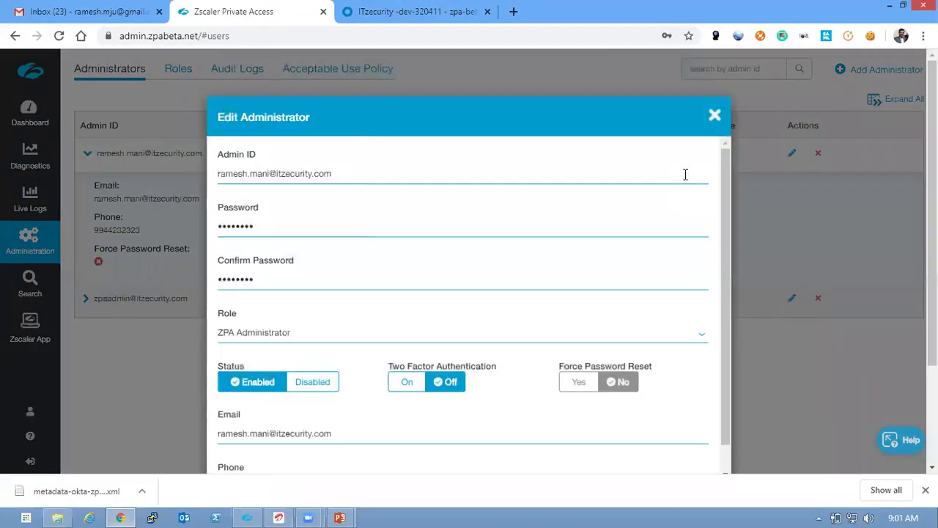
drag(728, 227, 729, 279)
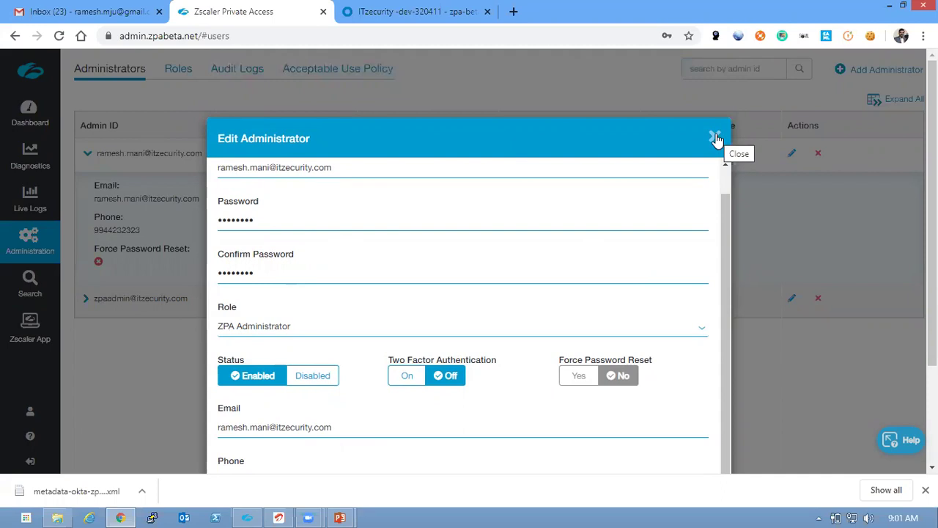
click(716, 138)
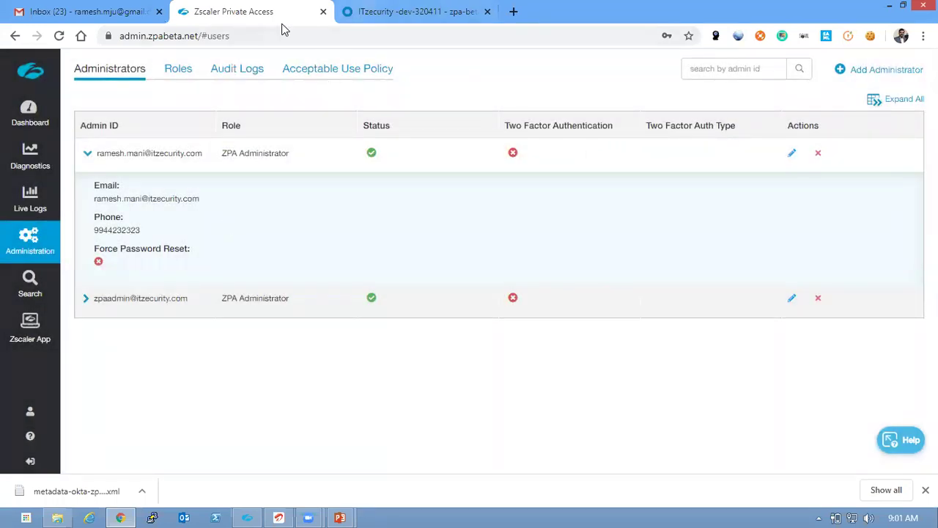
Copy the zpa-beta-sso App Embed Link from Okta's General tab and open a private window
key(ctrl+Tab)
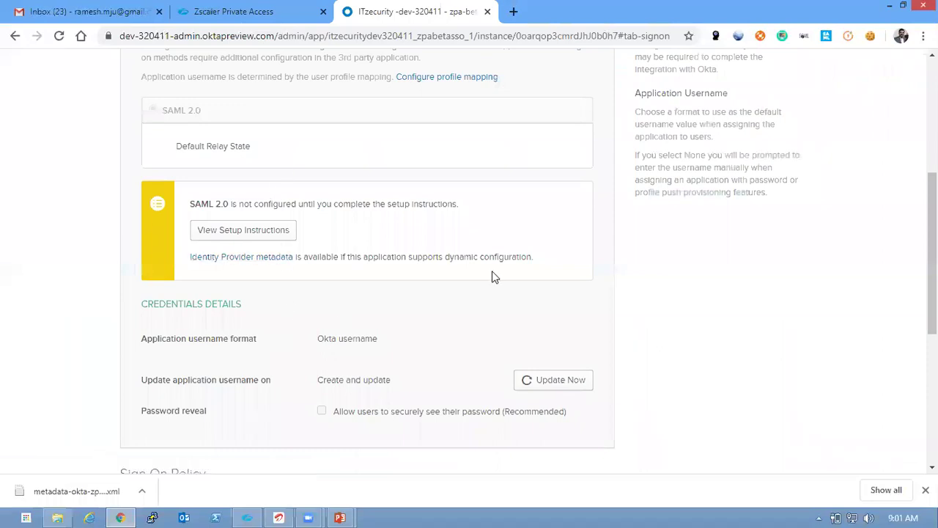
scroll(307, 290, up, 5)
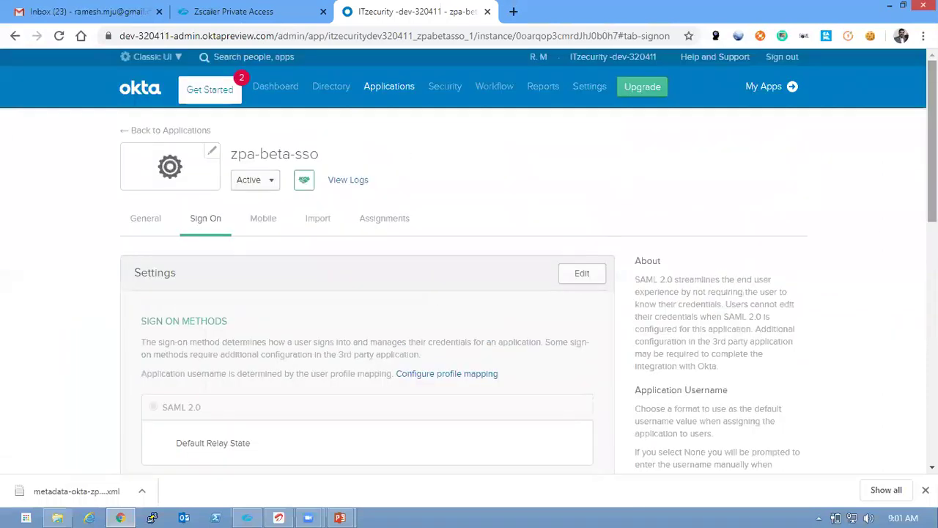
click(150, 220)
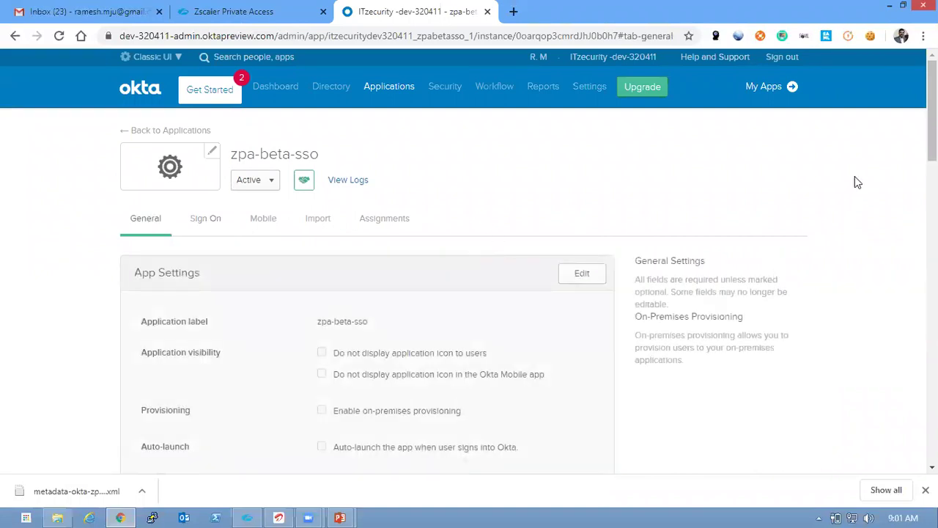
scroll(907, 357, down, 15)
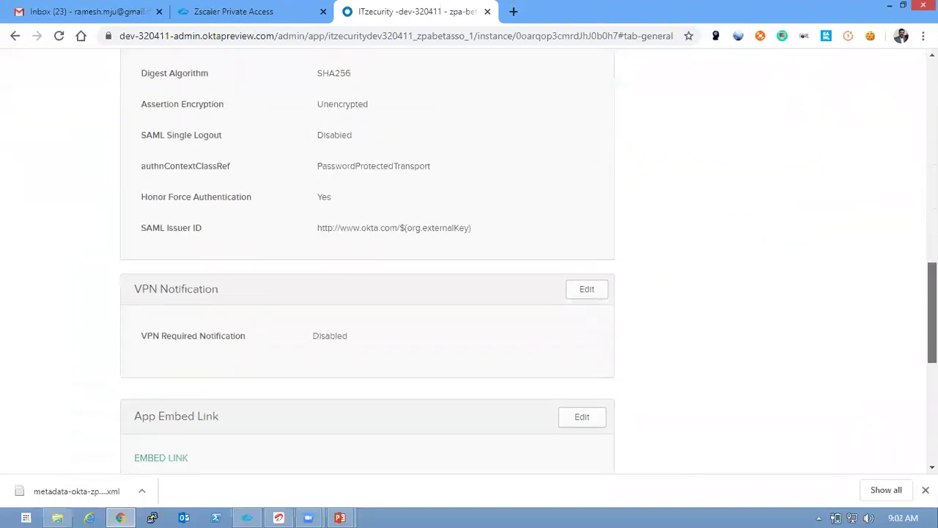
scroll(908, 358, down, 1)
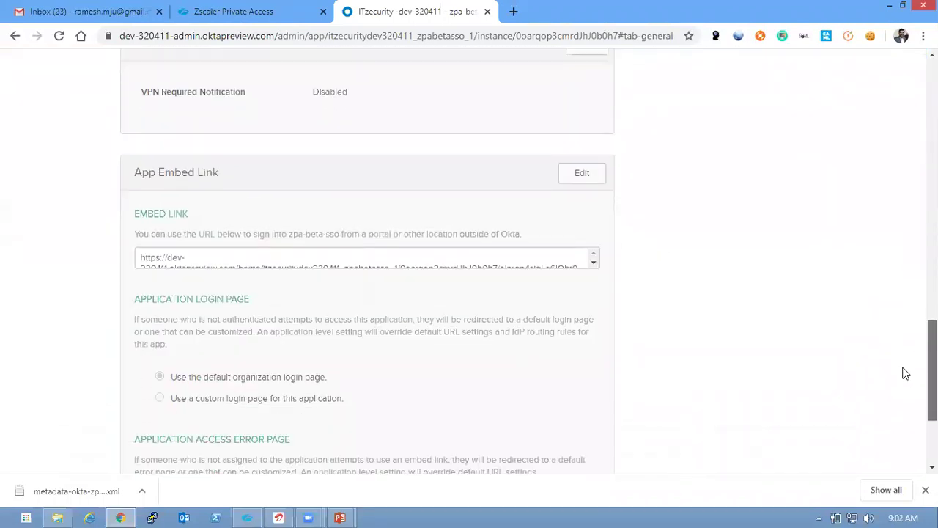
click(463, 259)
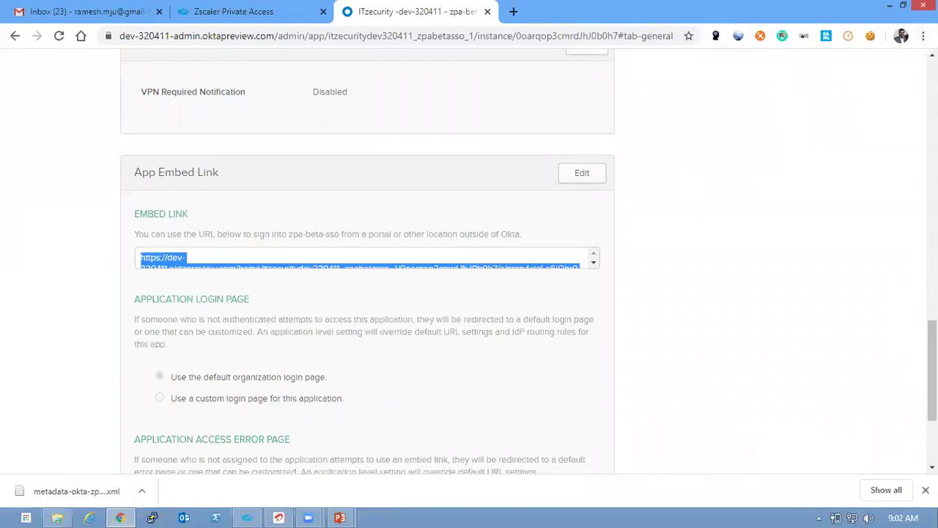
click(925, 35)
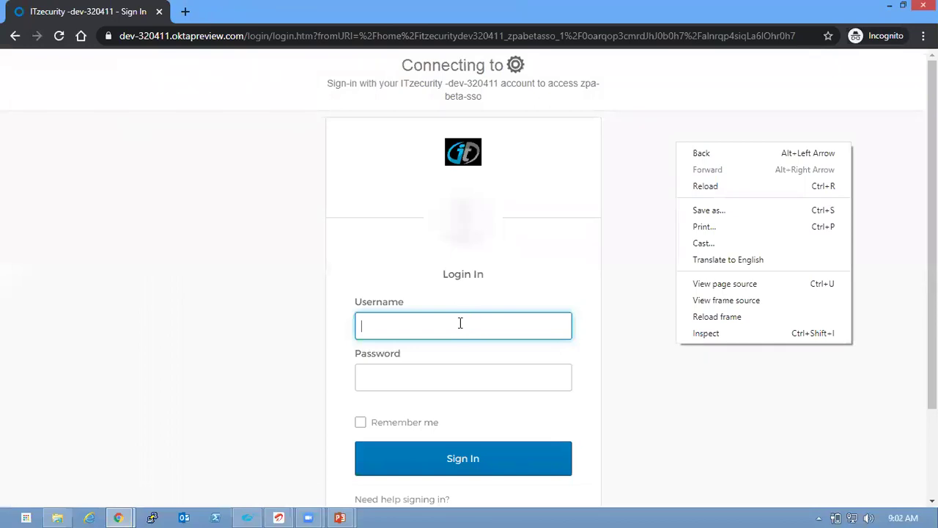
Sign in on the Okta page with the user's e-mail address and password
click(461, 323)
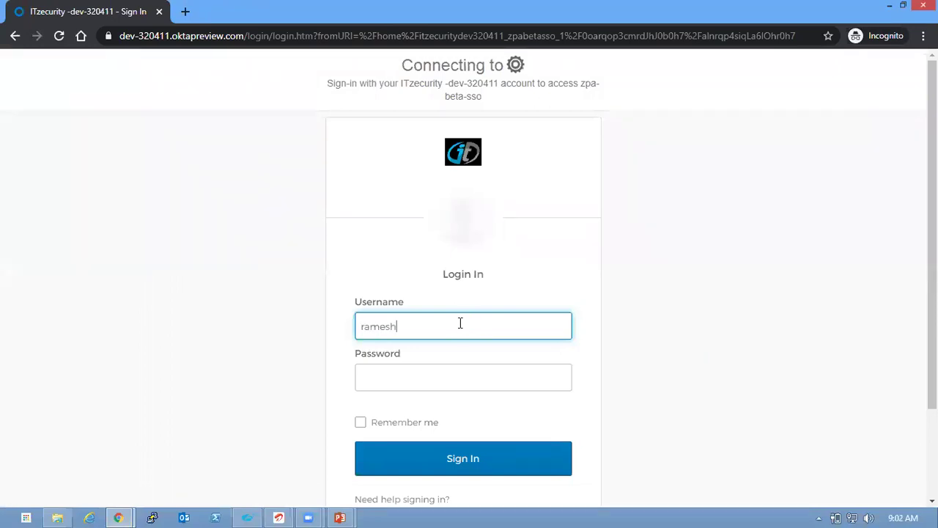
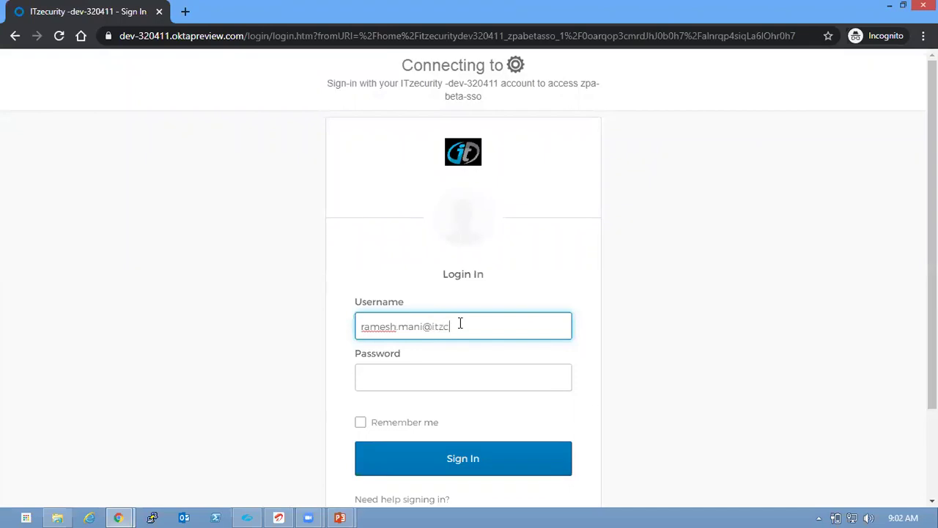
click(453, 380)
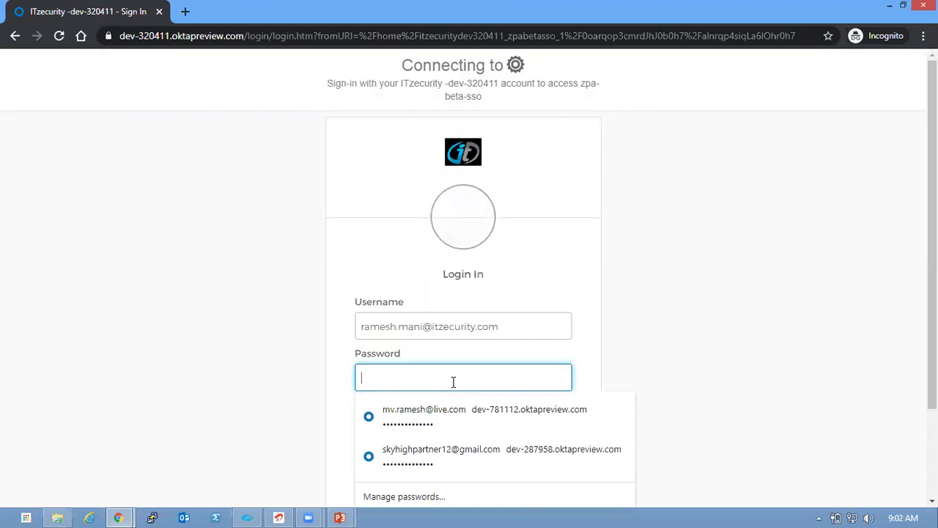
text(•••••••)
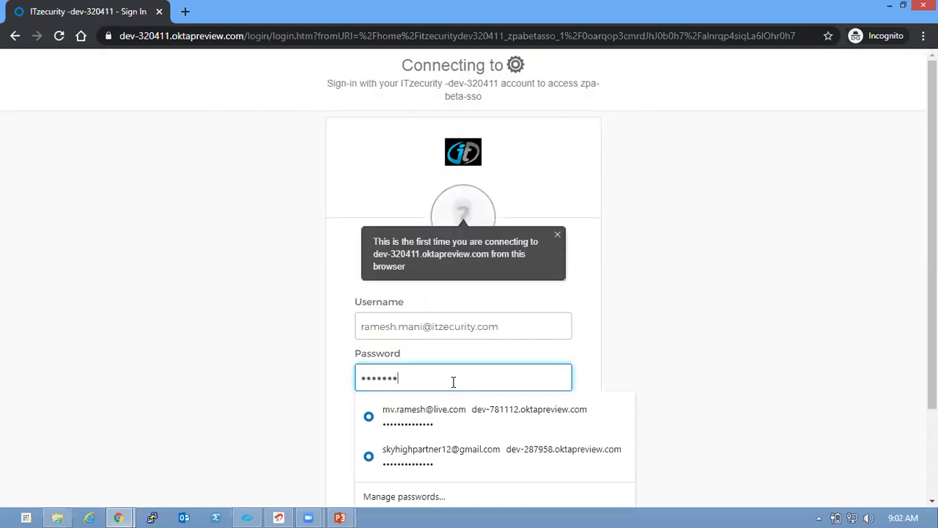
text(•••••••)
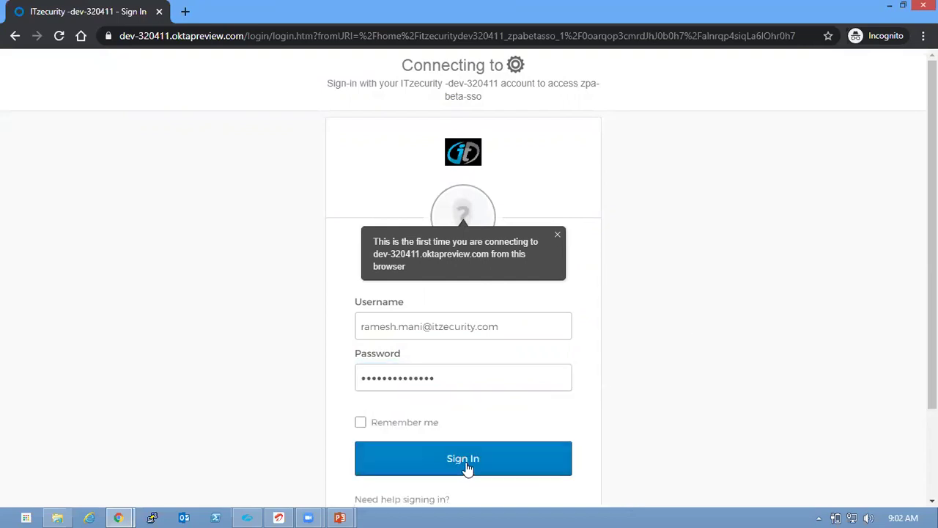
click(466, 463)
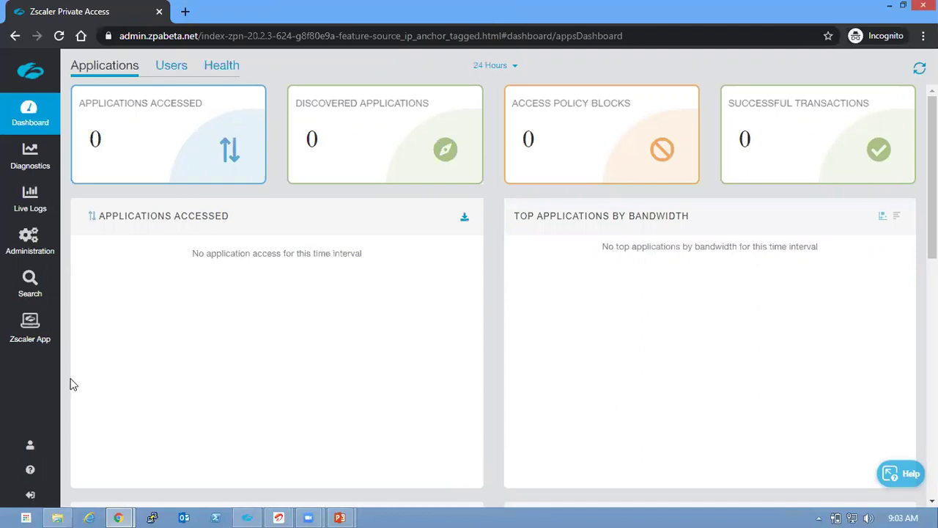
Log out of the ZPA dashboard and close the private window
mouse_move(32, 453)
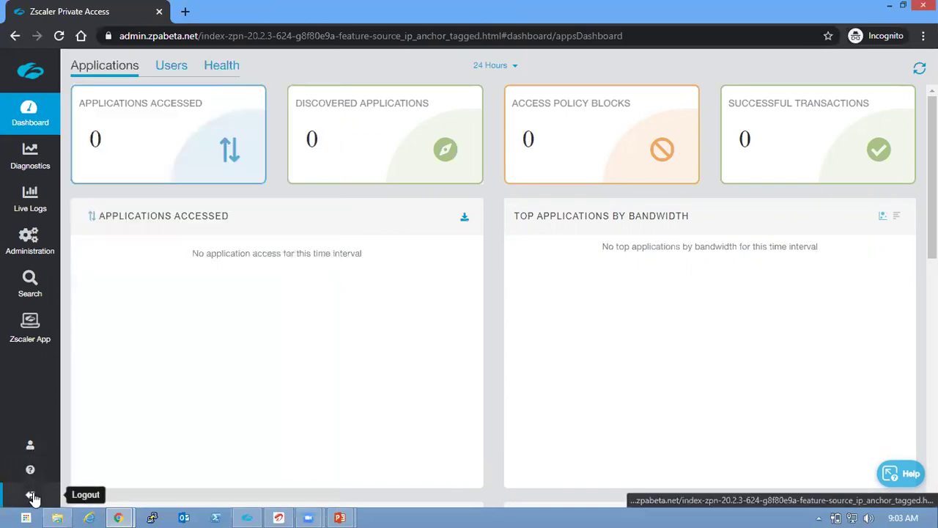
click(33, 496)
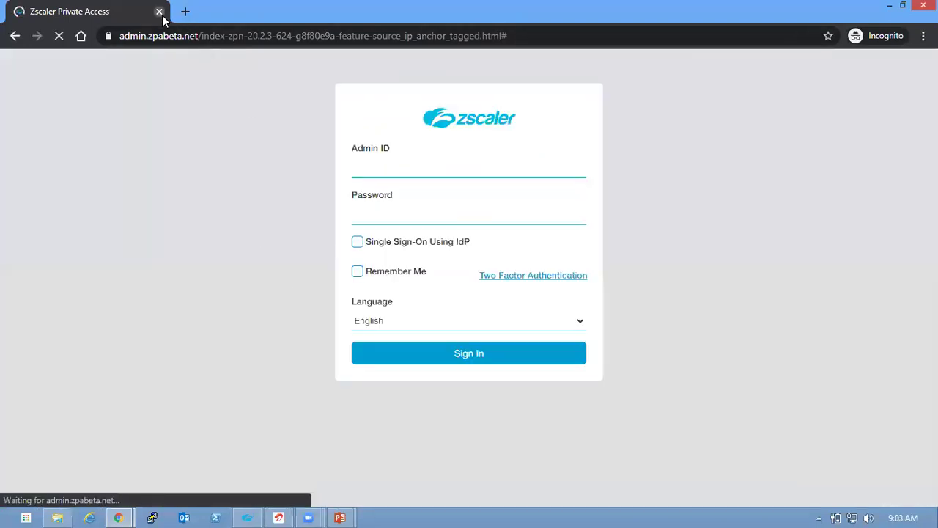
click(160, 13)
Delete the first administrator account in Zscaler Private Access
click(263, 22)
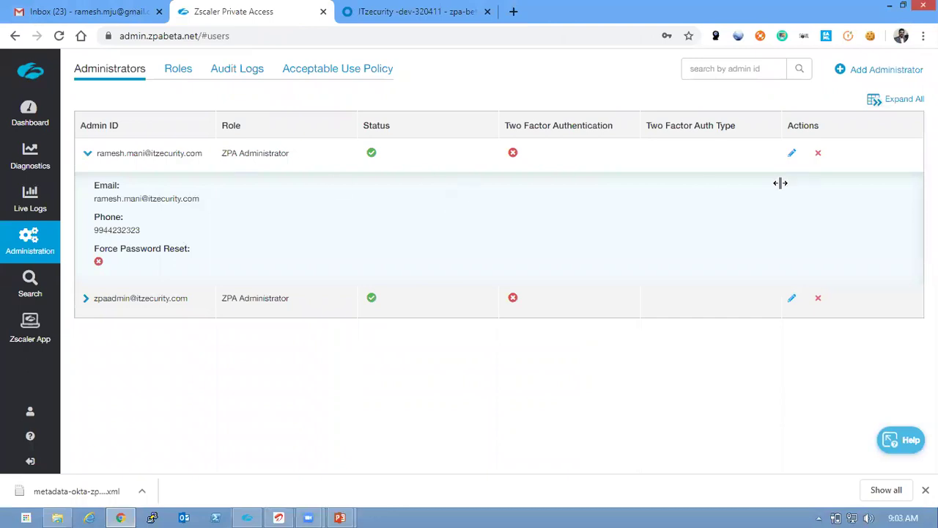
click(818, 153)
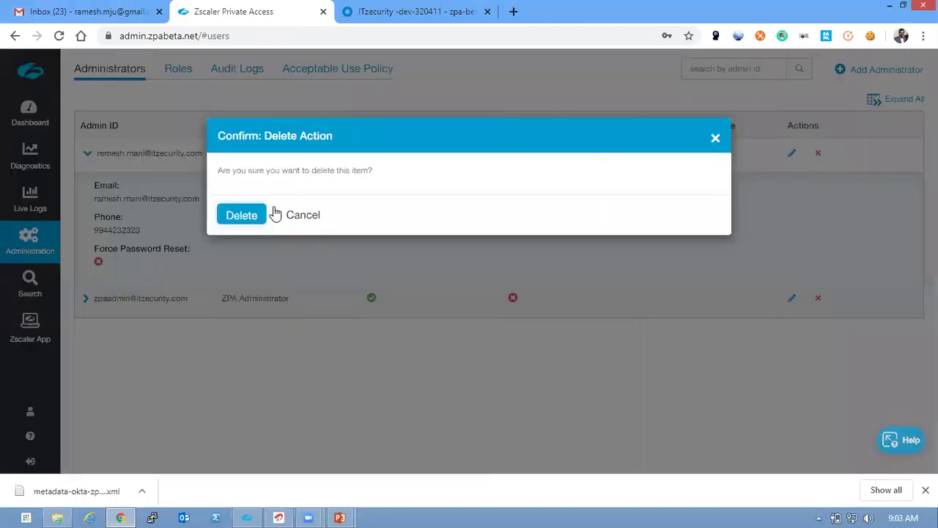
click(243, 214)
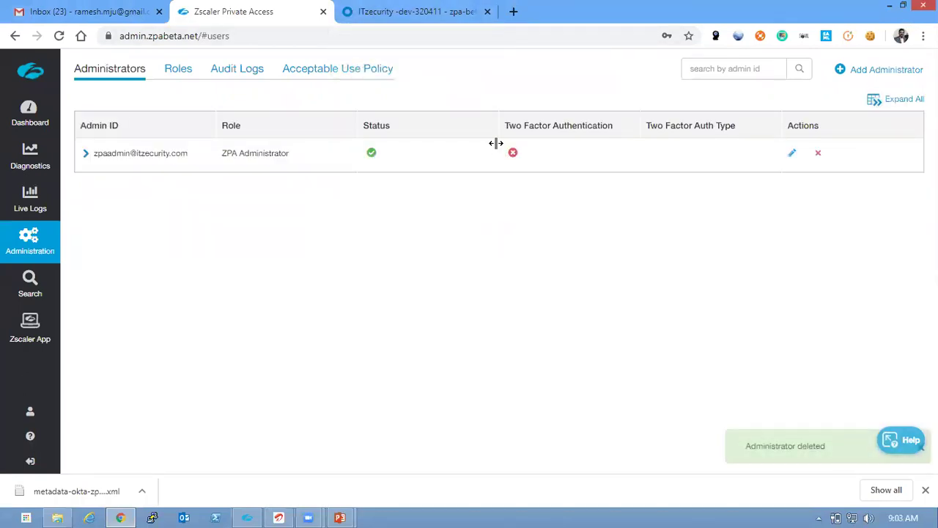
In a new private window, open the Okta embed link and sign in with the user's credentials
click(923, 35)
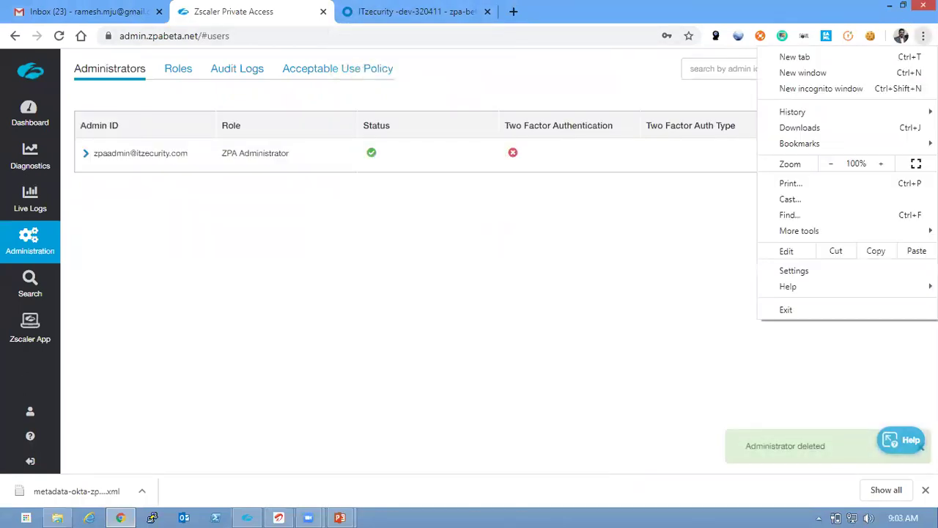
click(863, 88)
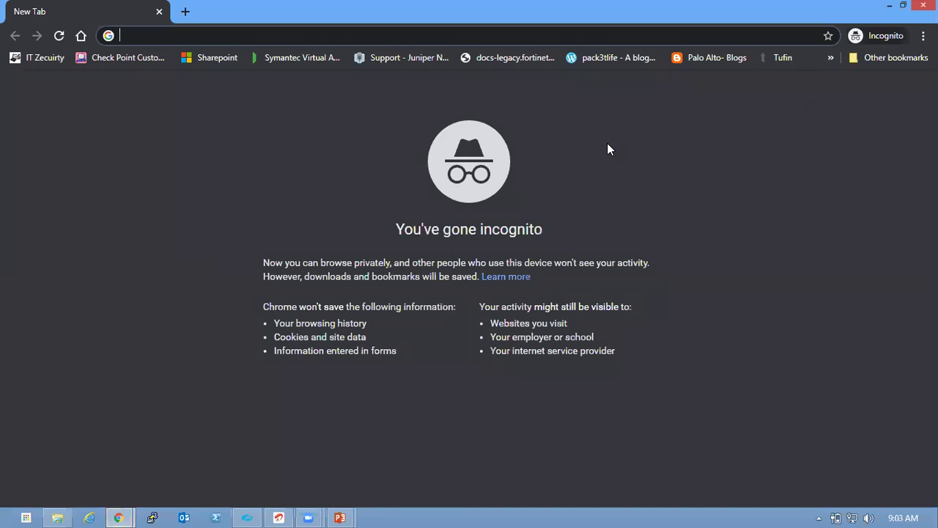
key(Return)
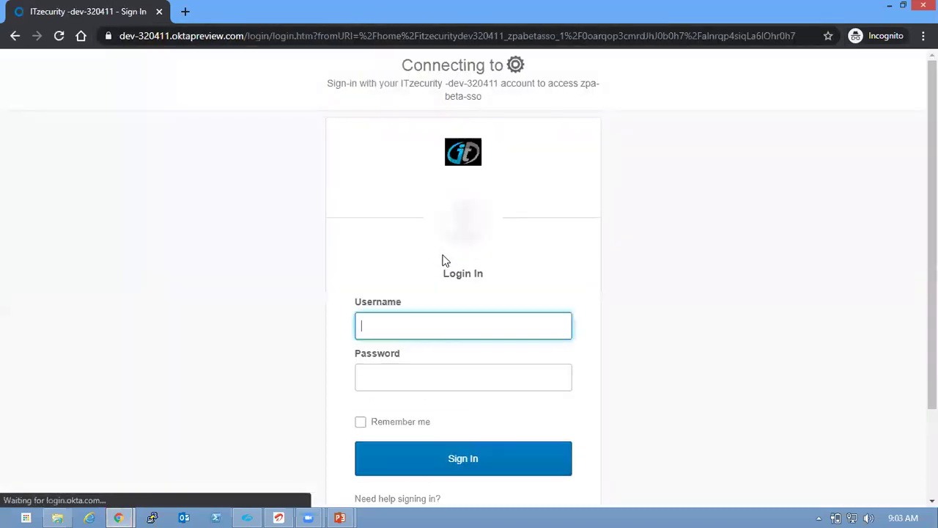
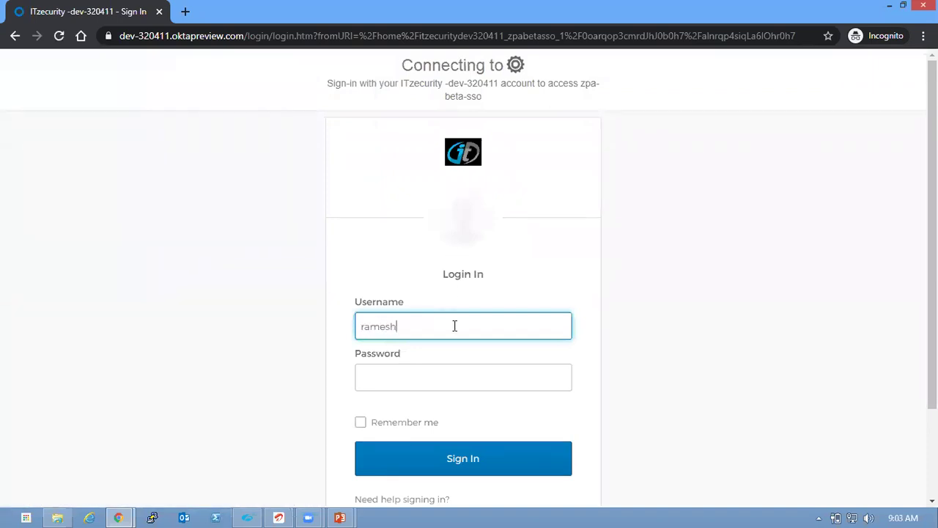
click(442, 381)
text(•••••)
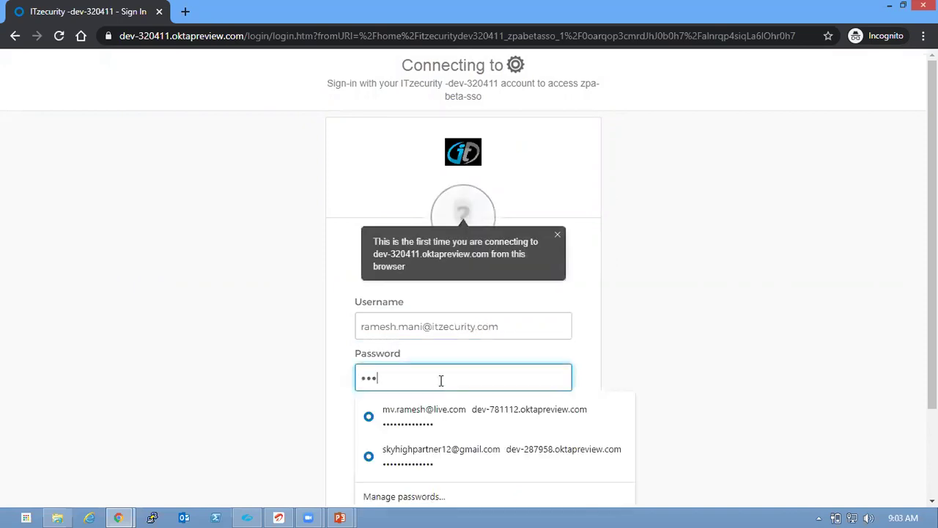
text(•••••••••)
click(587, 378)
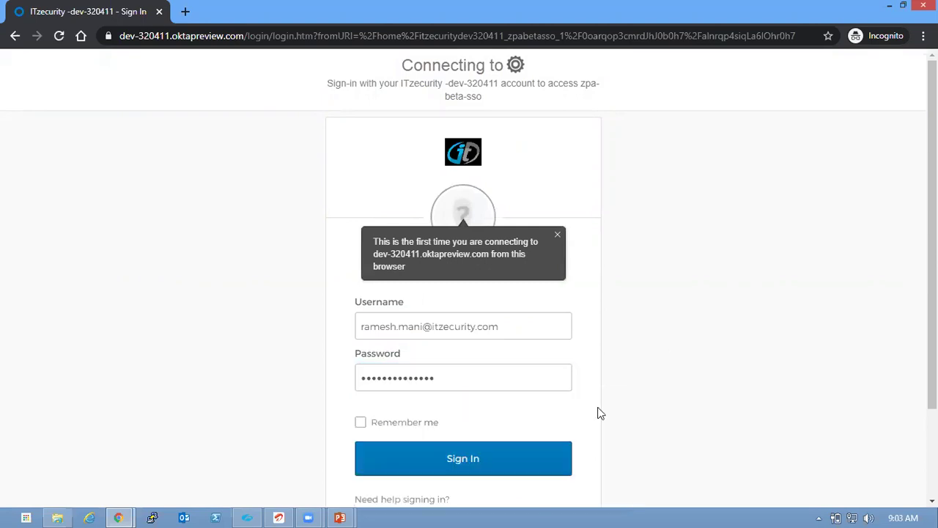
click(470, 466)
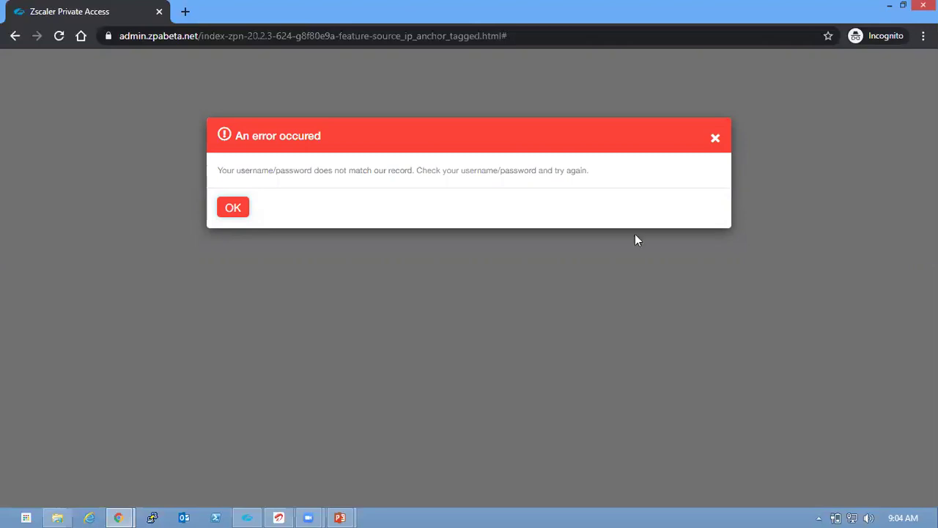
Leave the failed private sign-in window for the Administrators page, now listing one ZPA Administrator
click(890, 6)
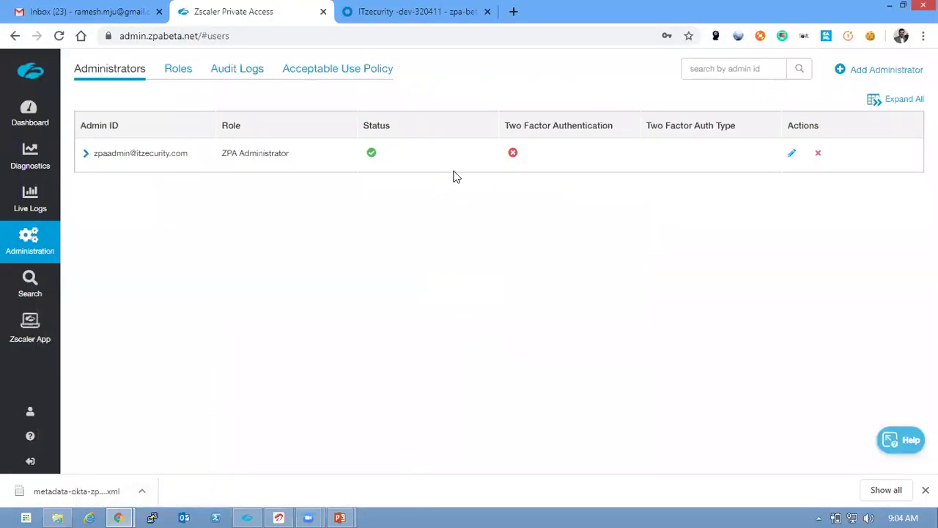